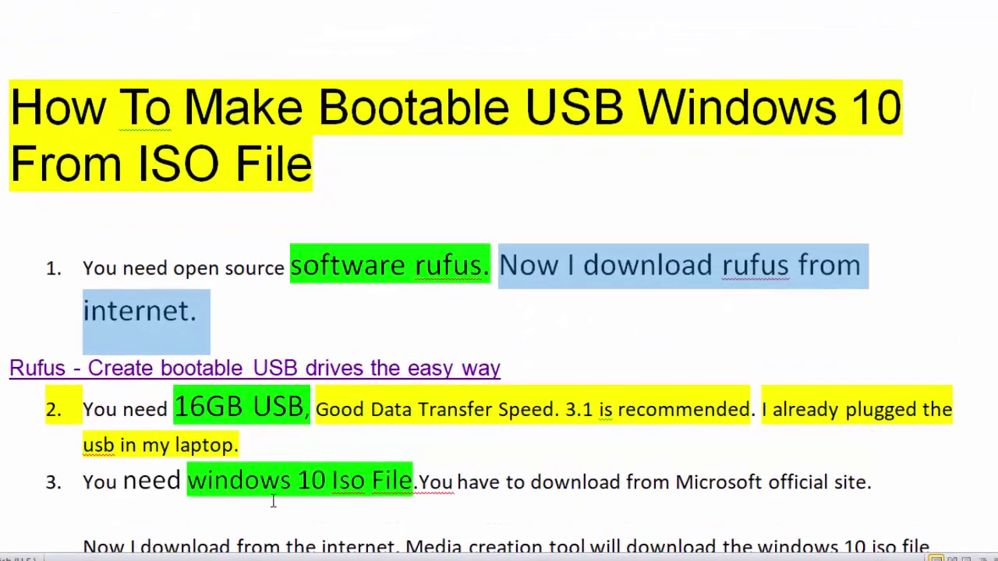
Step: Switch to Chrome and examine the Rufus search result and the Rufus 3.3 download section on rufus.akeo.ie
click(313, 334)
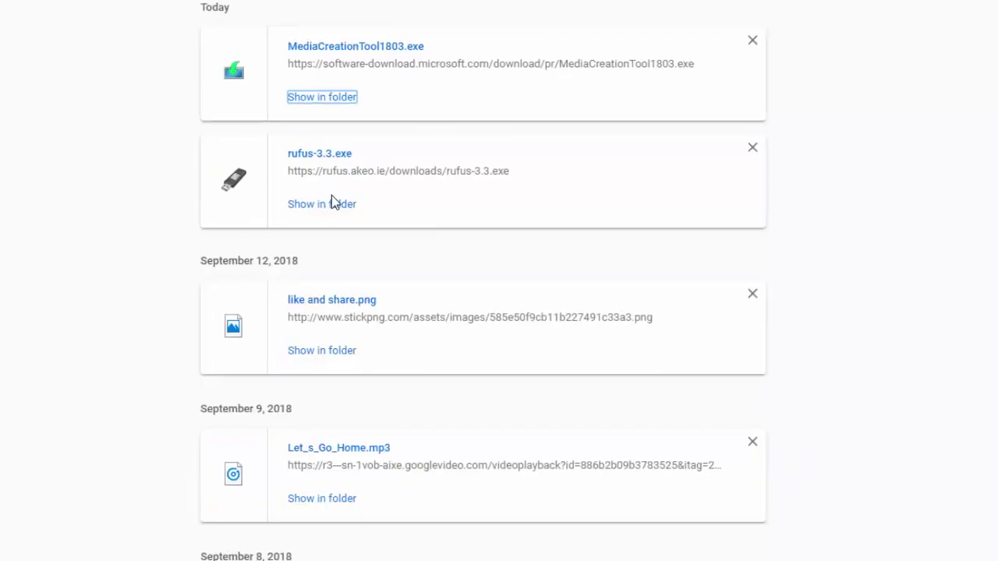
click(607, 4)
scroll(346, 162, up, 1)
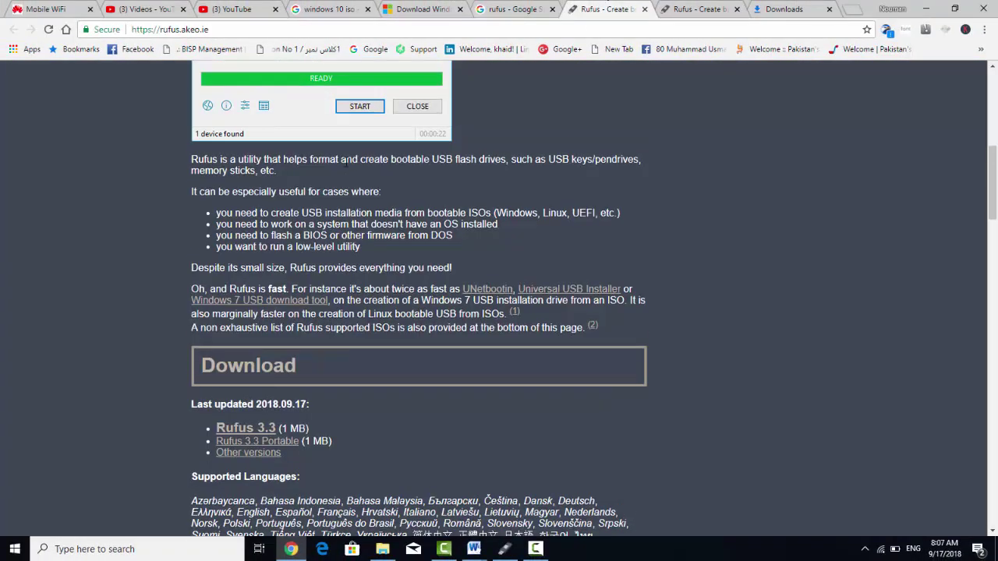
scroll(346, 162, up, 7)
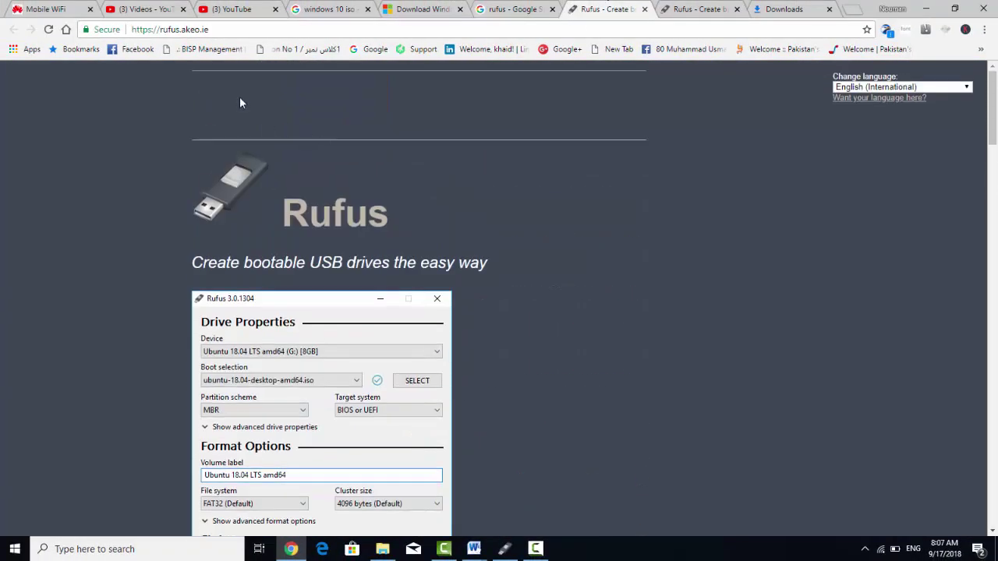
click(501, 9)
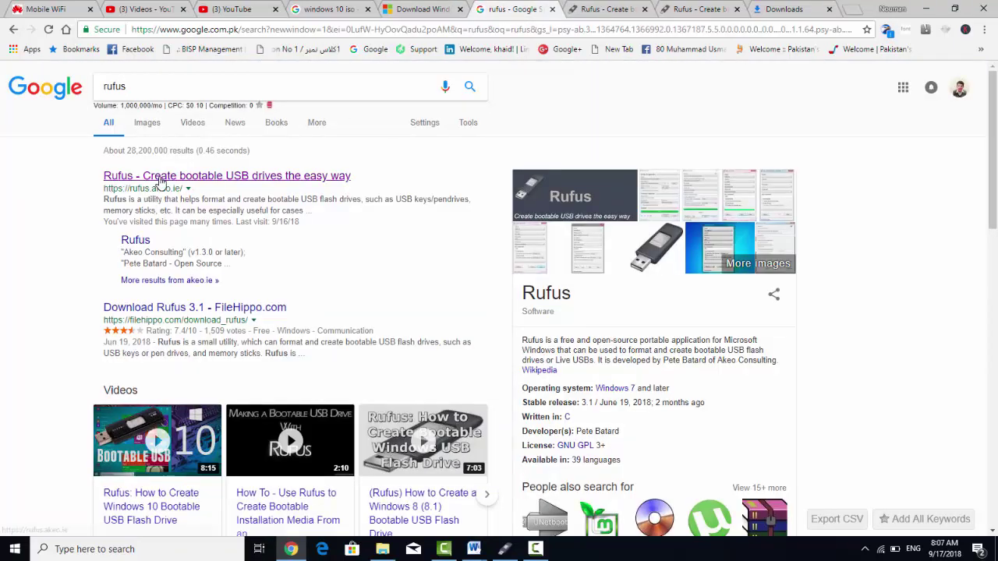
click(590, 6)
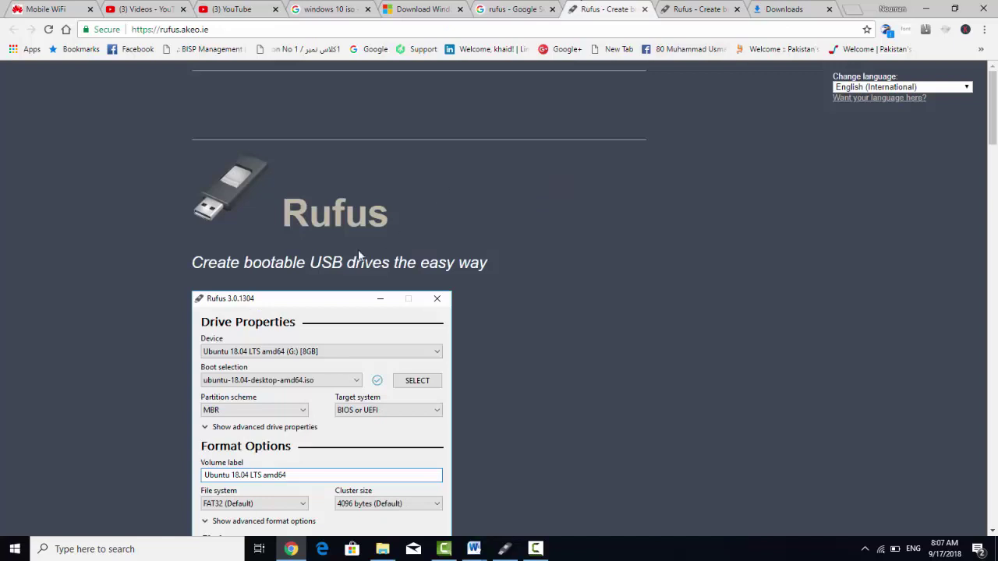
scroll(358, 255, down, 6)
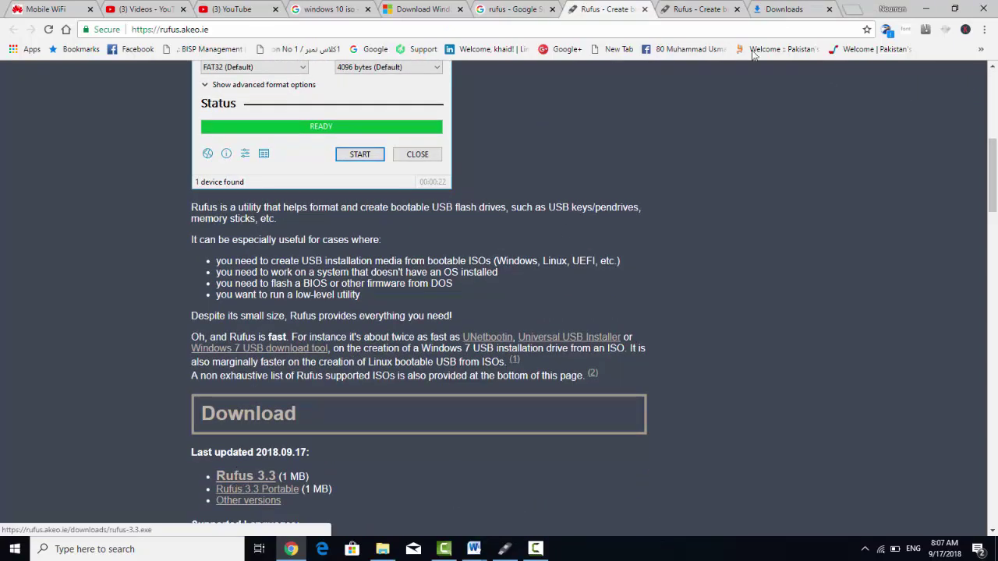
Step: Show the downloaded rufus-3.3.exe in its folder and try to run it
click(770, 16)
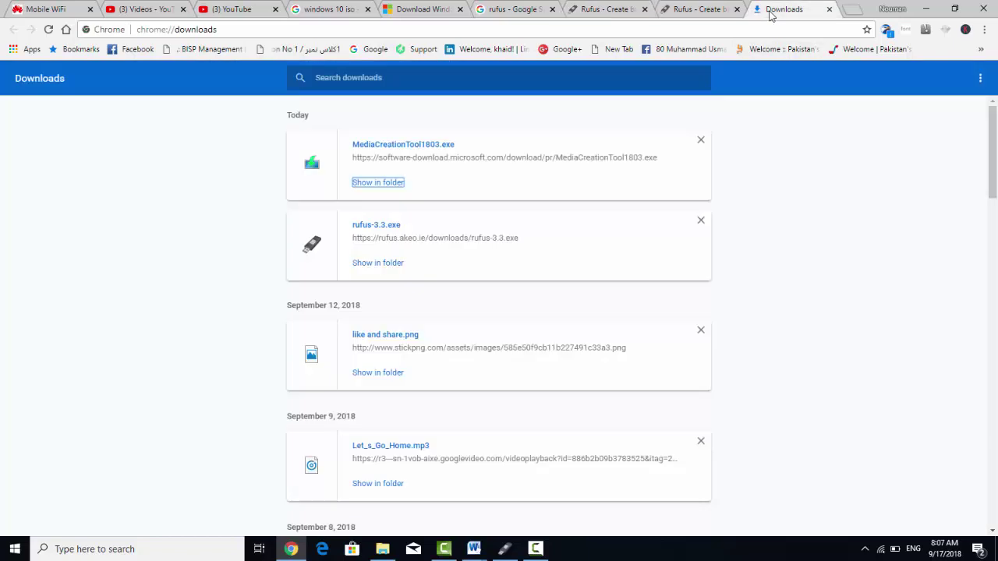
click(377, 262)
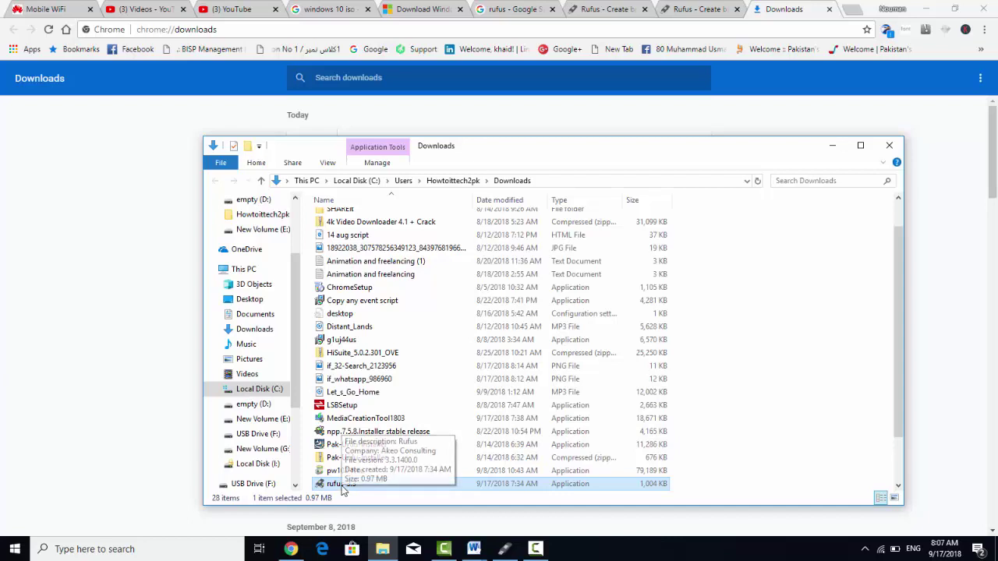
double_click(341, 484)
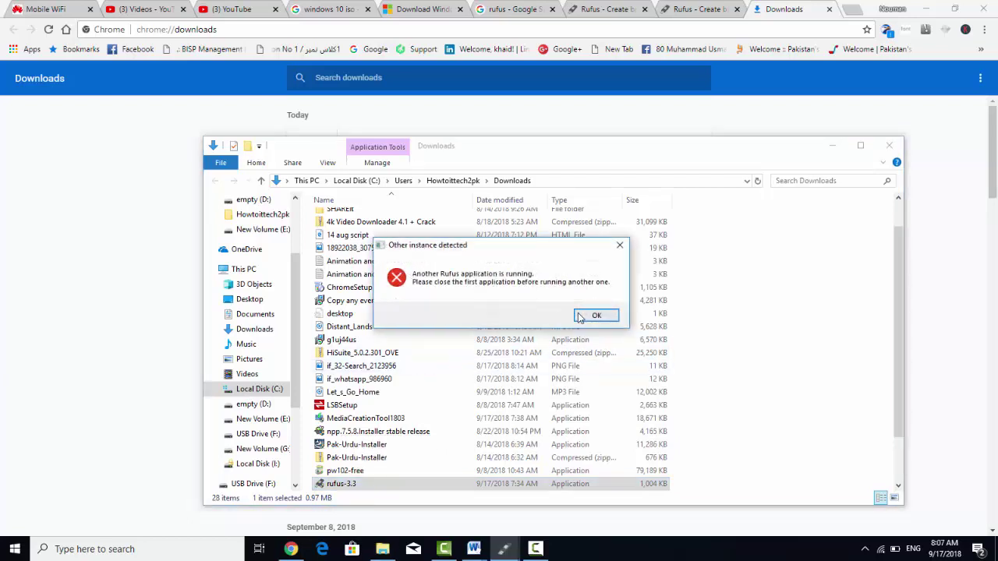
click(594, 316)
Step: Switch to the running Rufus window and select the GRMCPRFREO_EN_DVD (F:) [16 GB] drive as the device
click(504, 548)
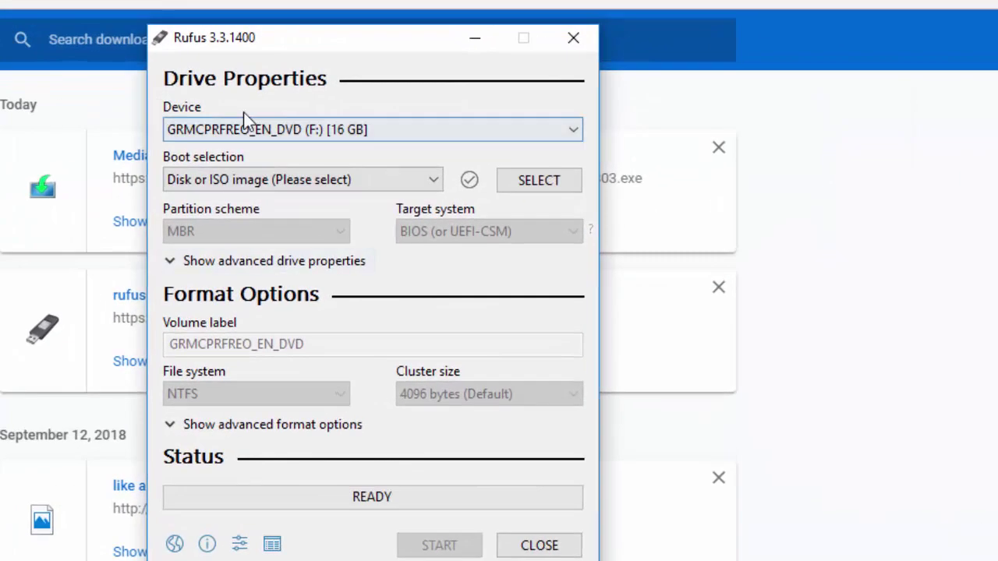
click(237, 134)
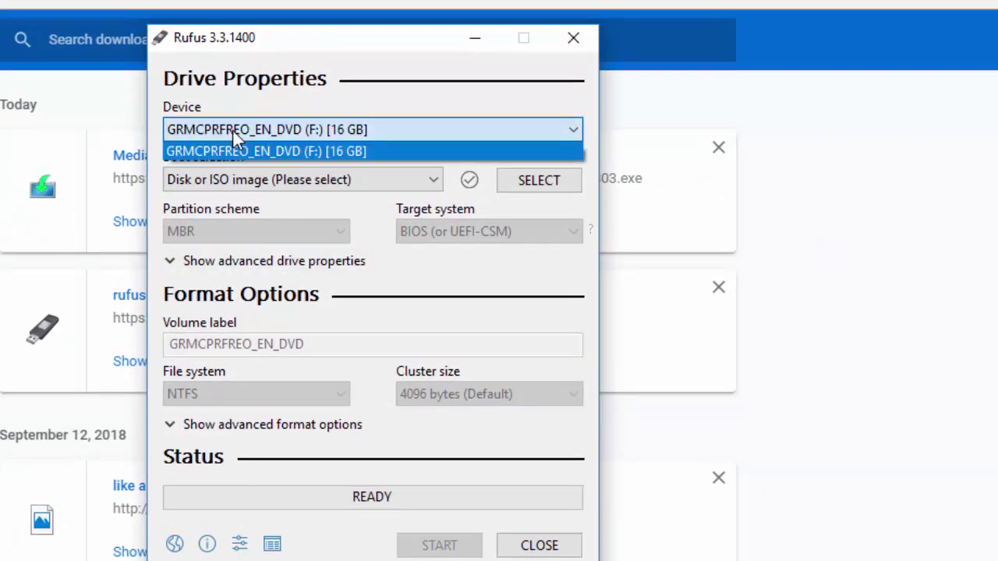
click(234, 150)
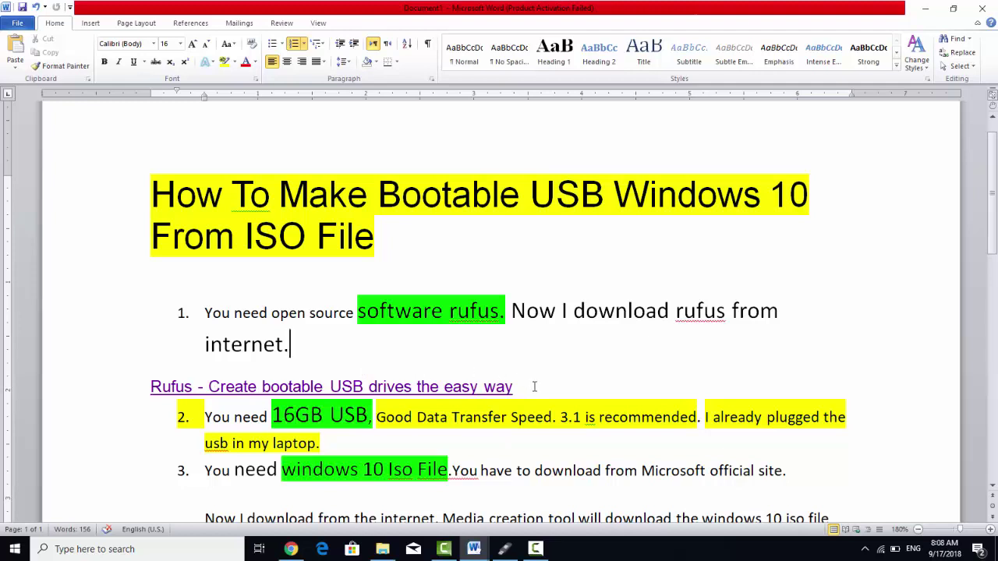
Step: In the Word document, mark list item 2 on the 16GB USB requirement and compare it with the Rufus drive settings
drag(213, 417, 743, 448)
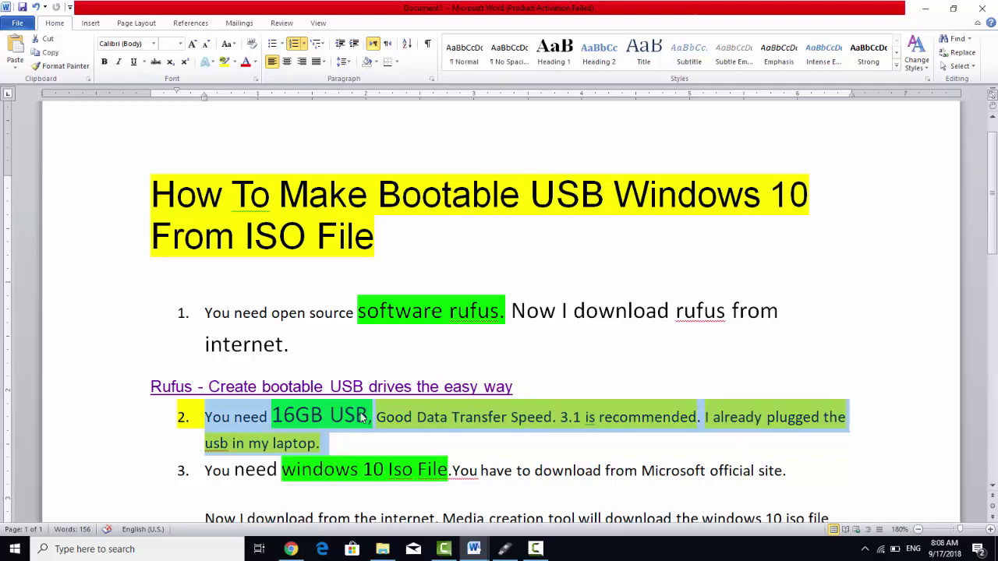
click(323, 417)
drag(346, 438, 198, 417)
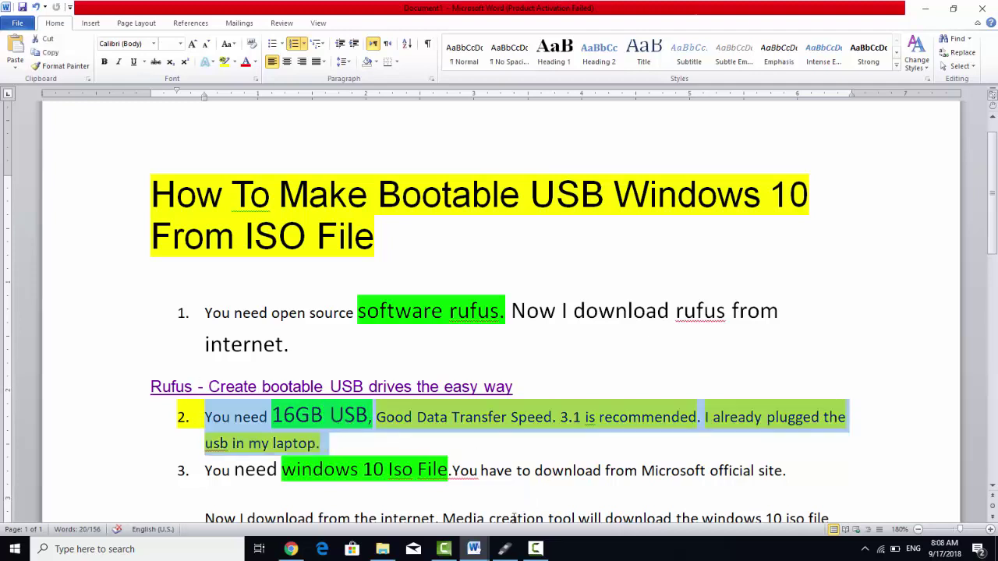
click(504, 548)
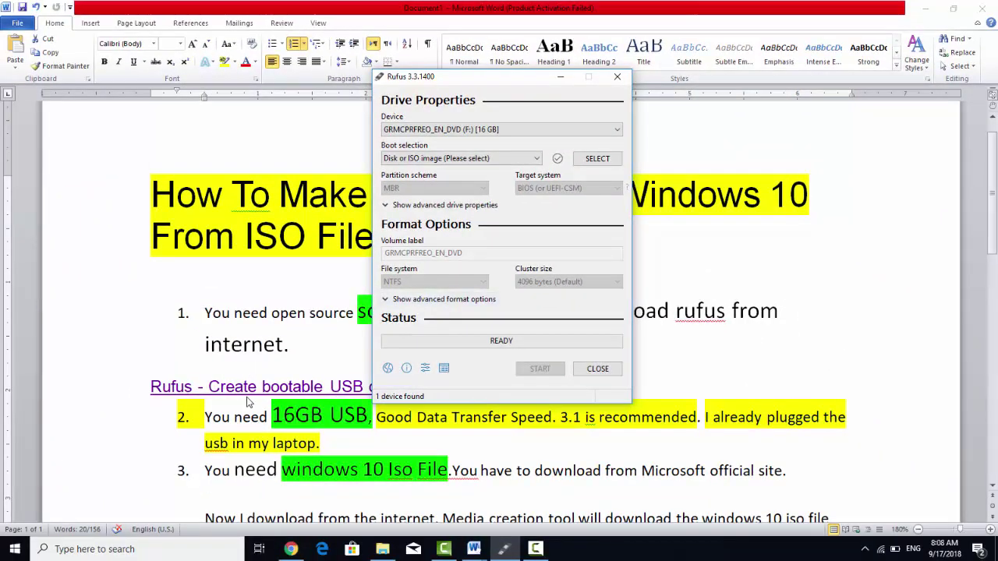
key(alt+Tab)
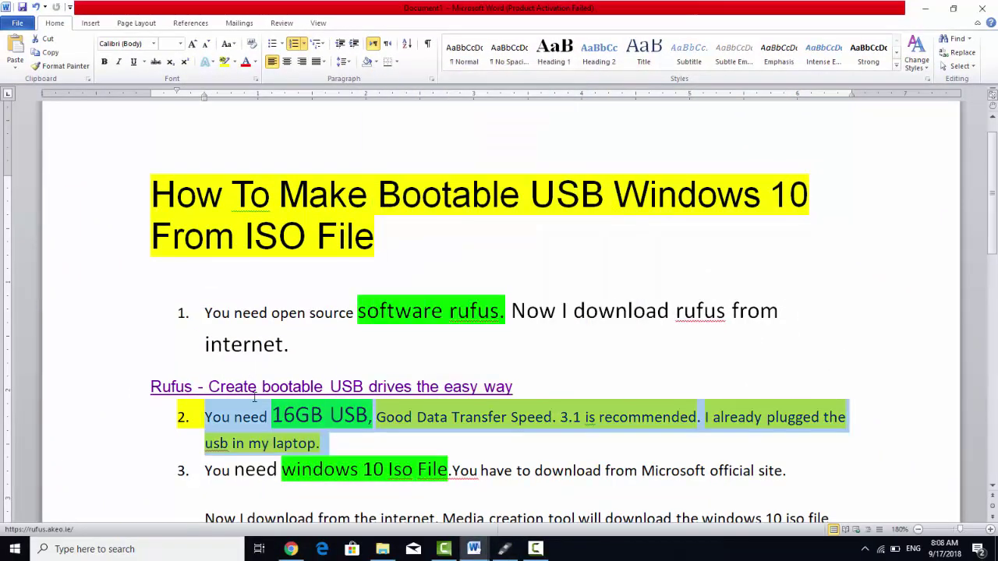
click(504, 548)
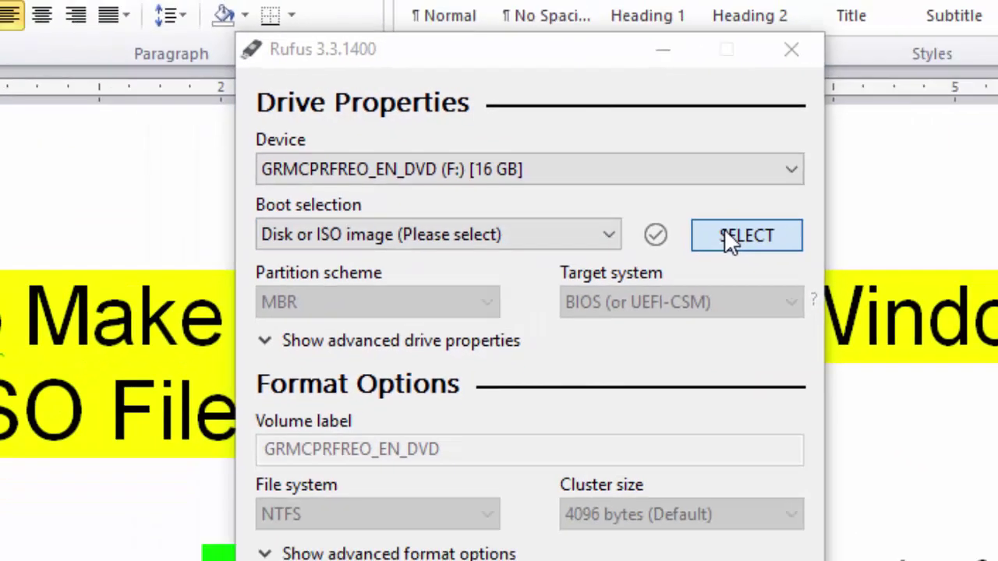
click(801, 278)
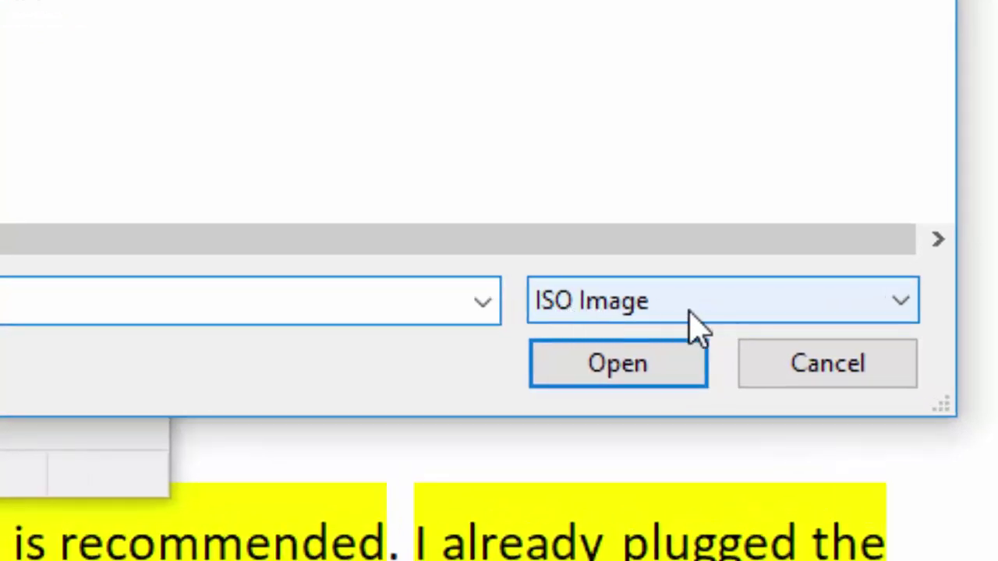
click(814, 371)
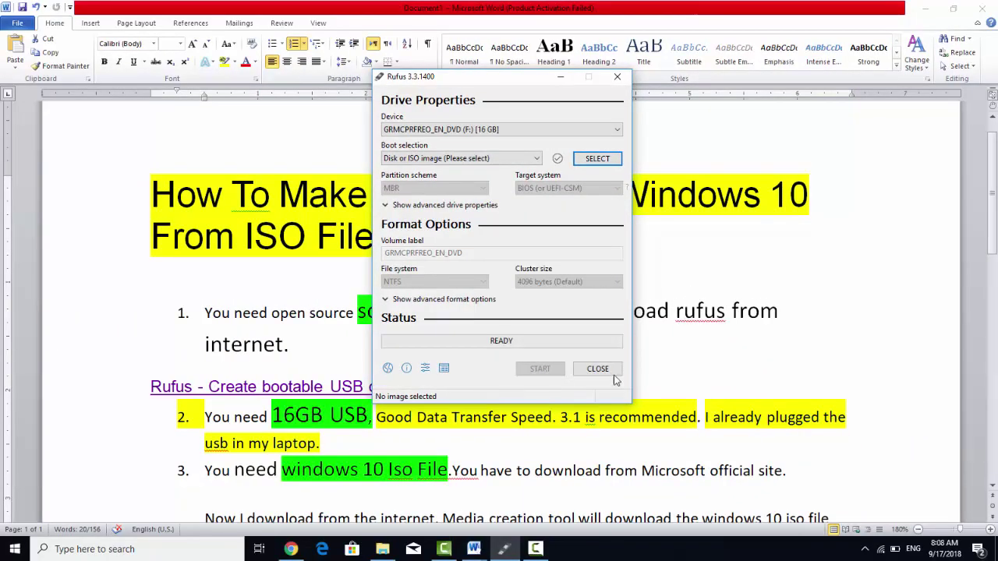
click(555, 78)
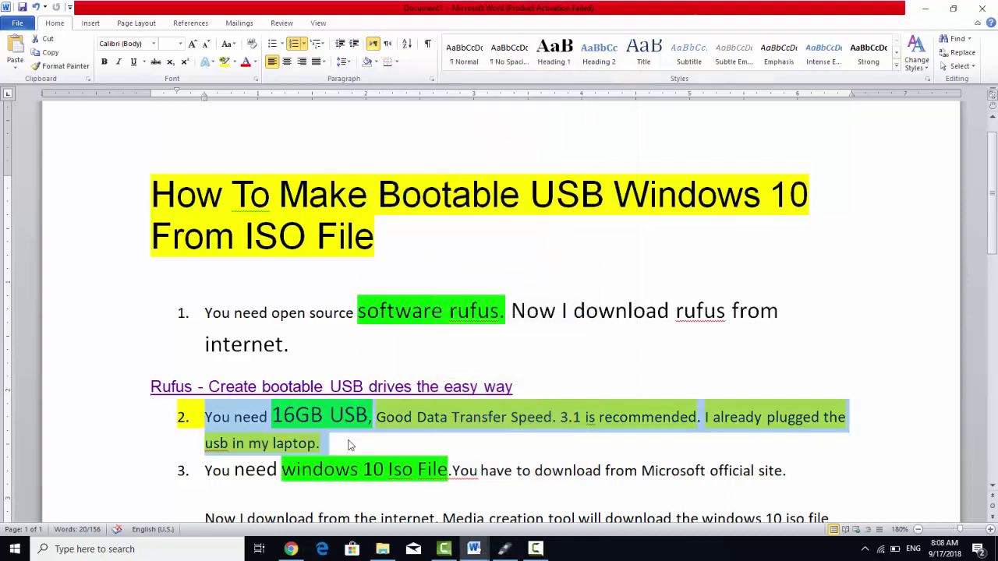
Step: Mark "windows 10 Iso File" in list item 3 of the Word document and review the download instructions beneath it
scroll(310, 396, down, 3)
drag(292, 378, 791, 363)
click(457, 383)
click(476, 389)
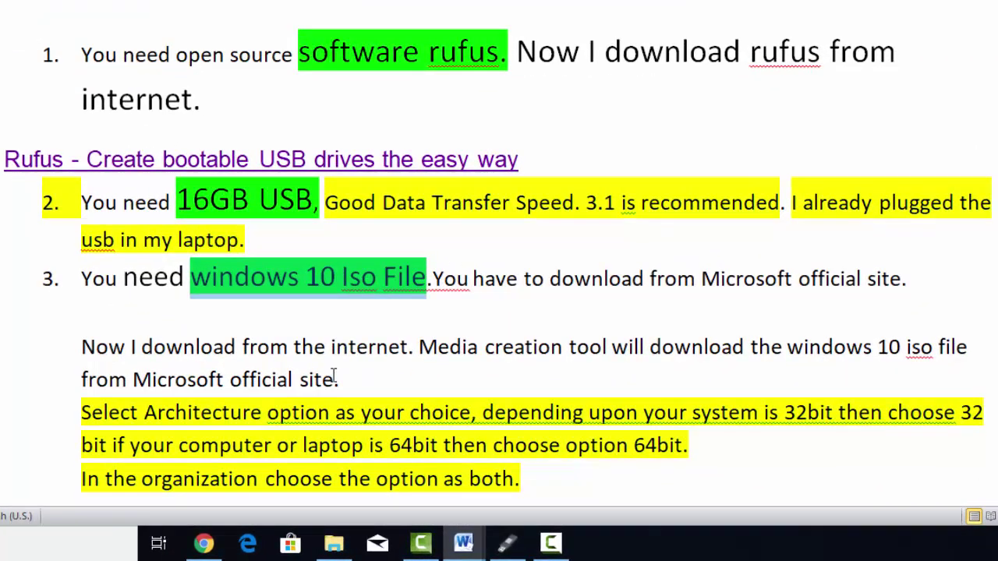
scroll(426, 484, up, 3)
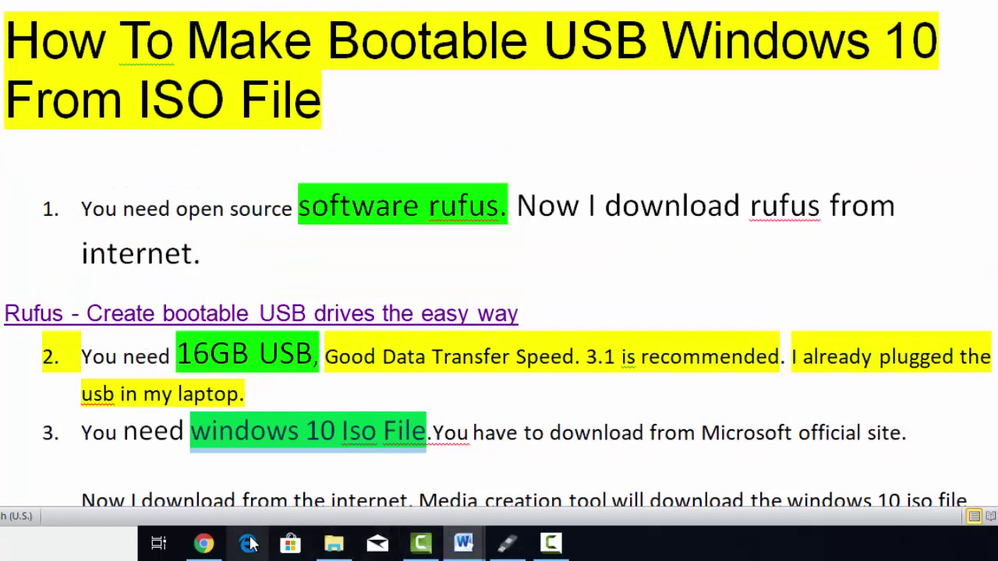
Step: Switch to Chrome and examine the "windows 10 iso" search and Microsoft's installation media section on the Download Windows 10 page
click(204, 543)
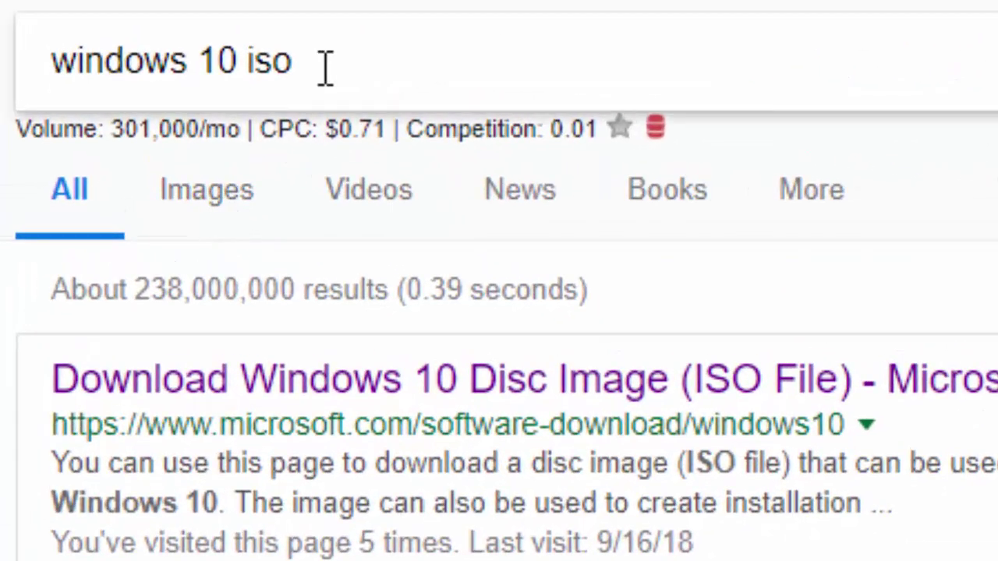
click(323, 67)
key(Escape)
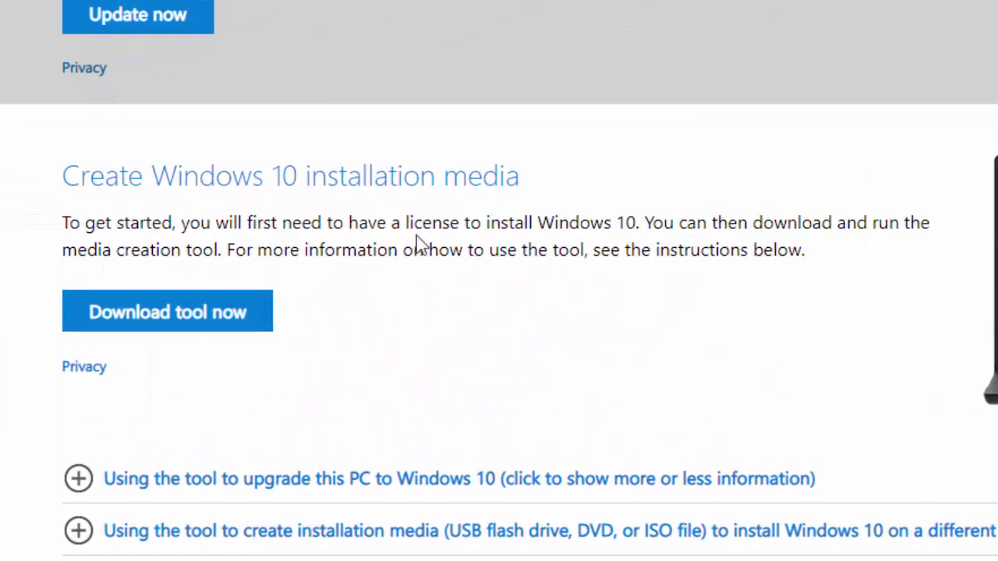
scroll(444, 190, up, 5)
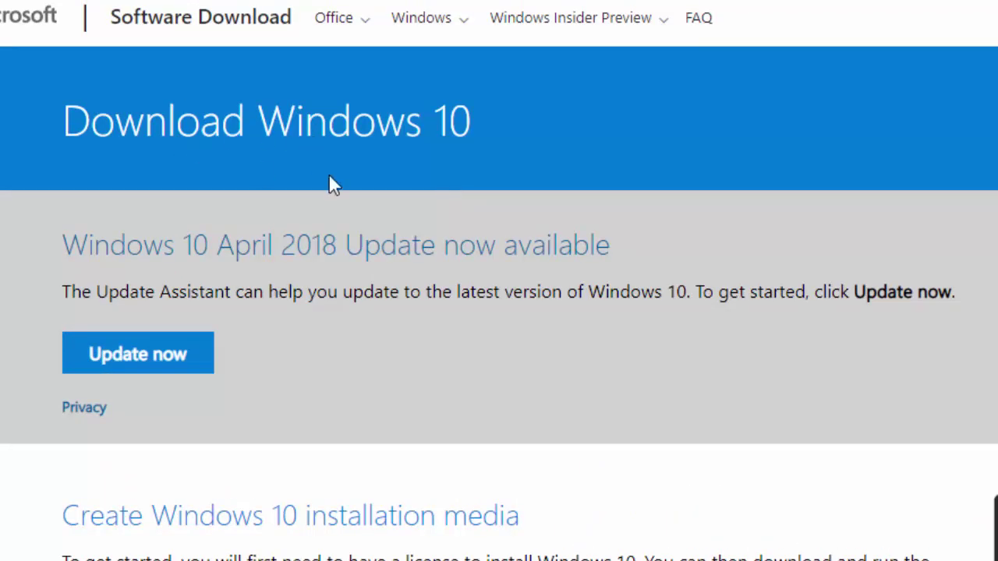
scroll(214, 311, down, 3)
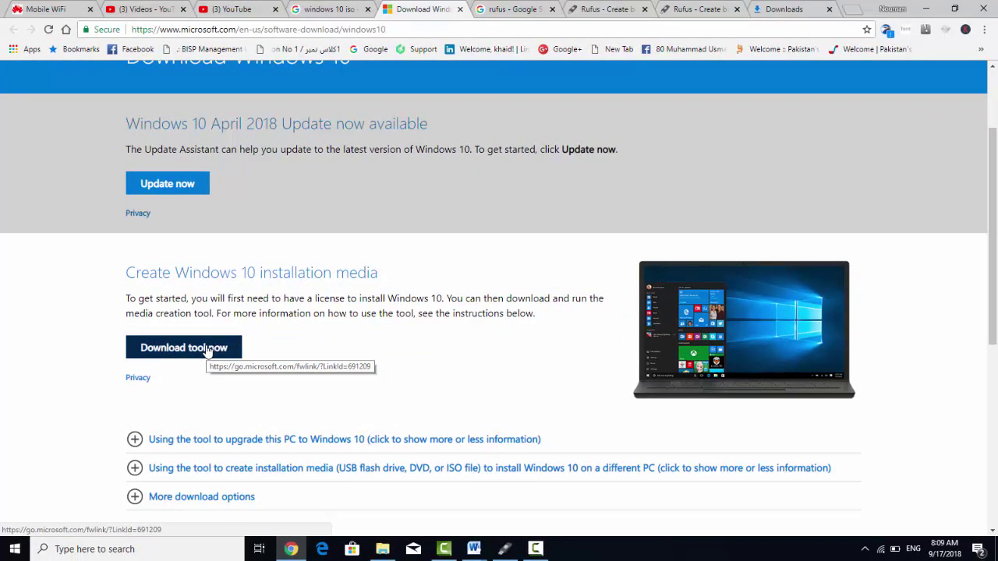
Step: Locate the downloaded MediaCreationTool1803 in its folder, run it as administrator, and minimize the folder window
click(984, 29)
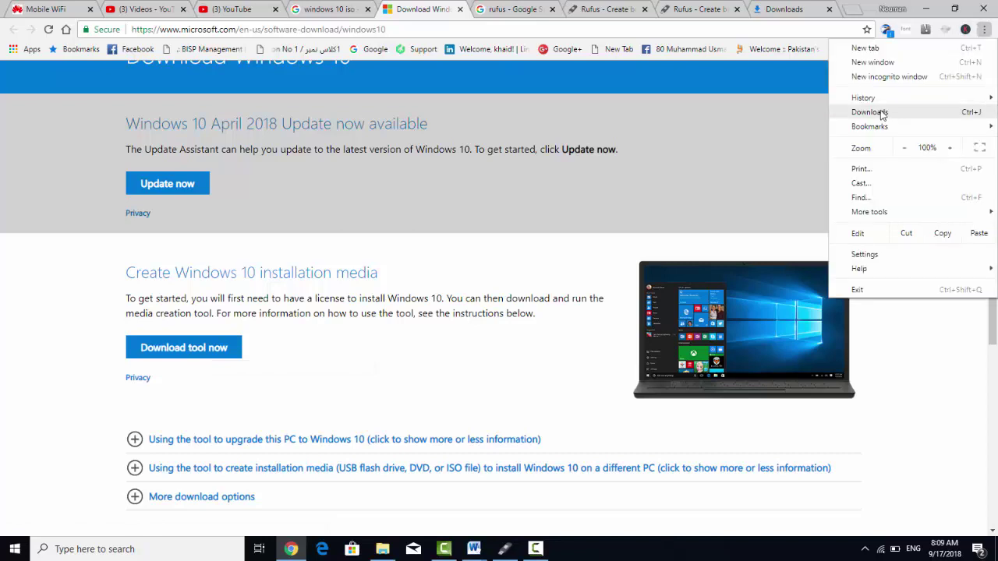
click(869, 113)
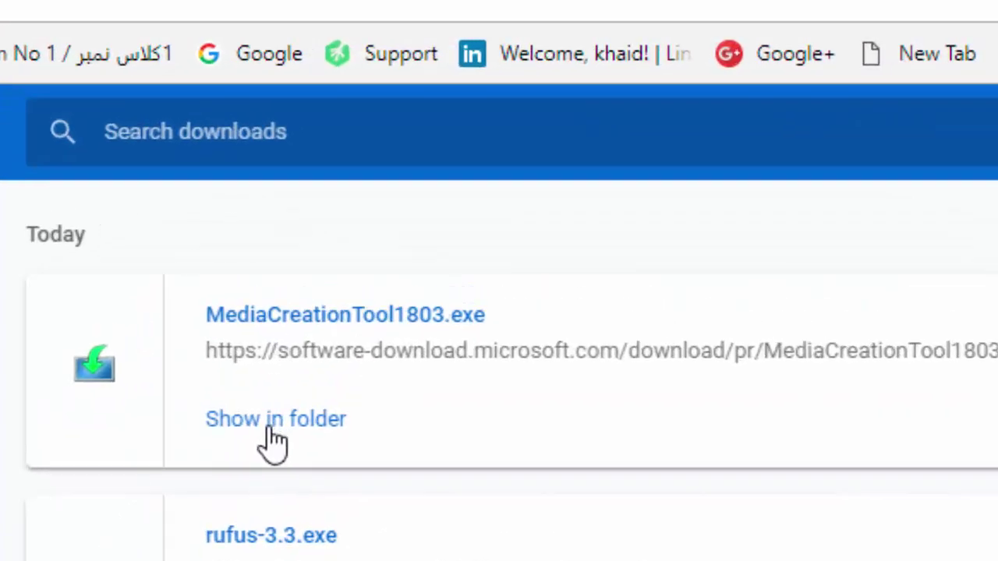
click(273, 425)
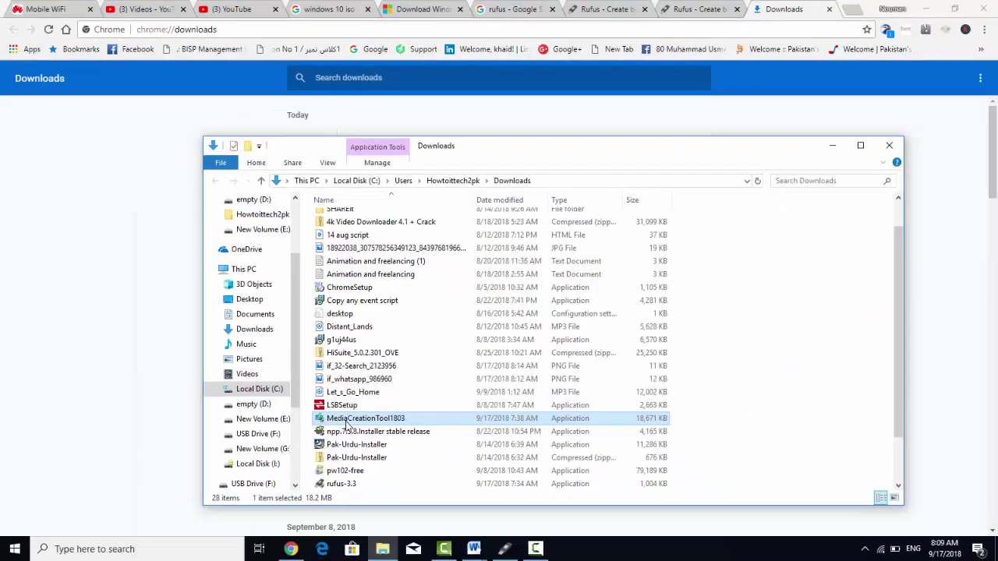
click(348, 423)
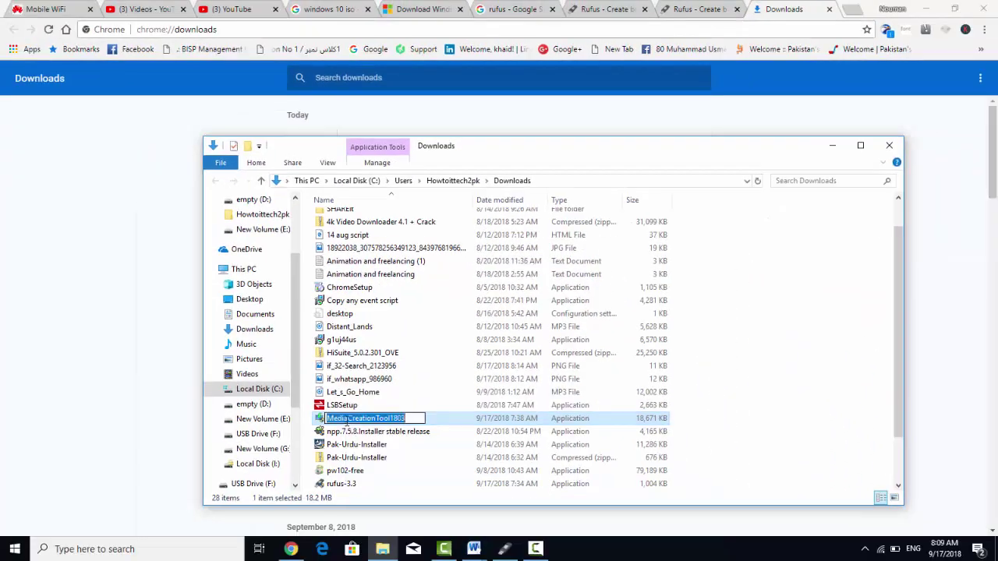
click(348, 421)
click(345, 458)
right_click(347, 418)
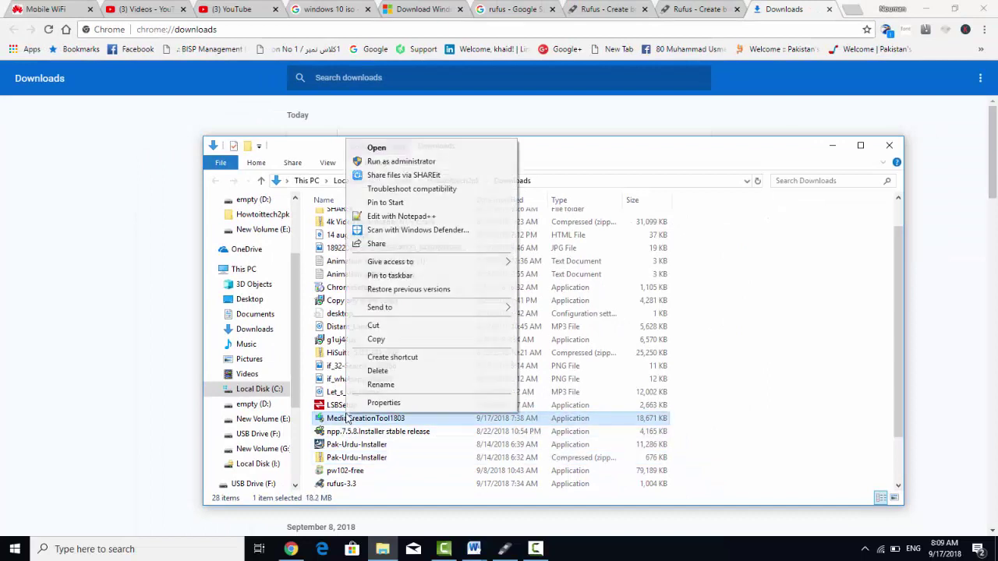
click(401, 161)
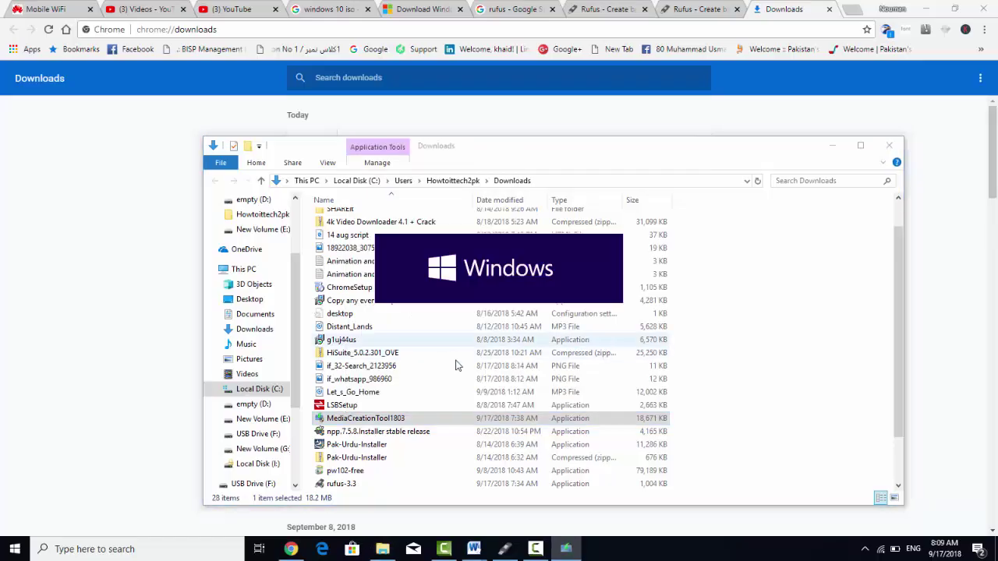
click(831, 146)
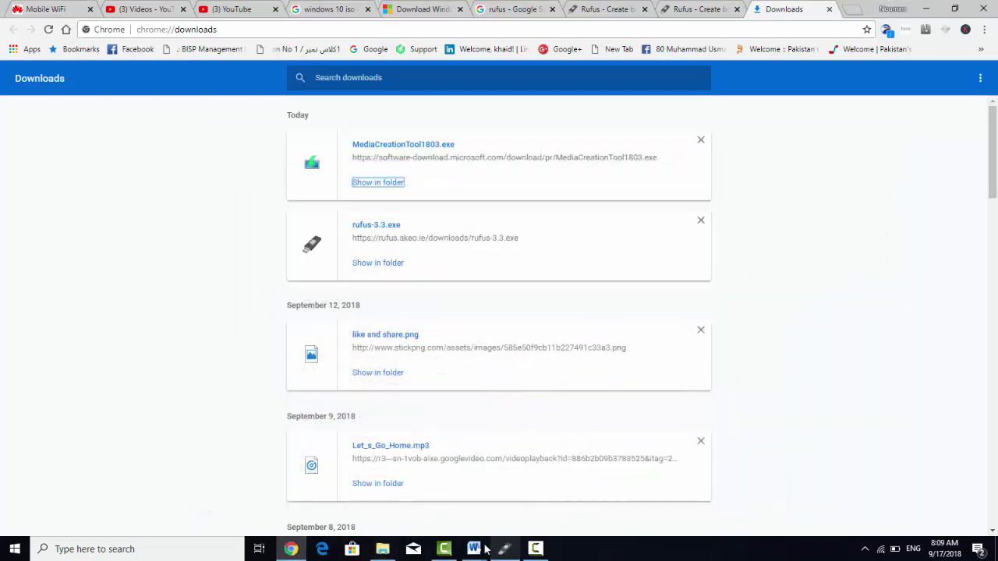
Step: Switch to the Word document and examine the media creation tool instructions on architecture under list item 3
mouse_move(473, 546)
click(428, 508)
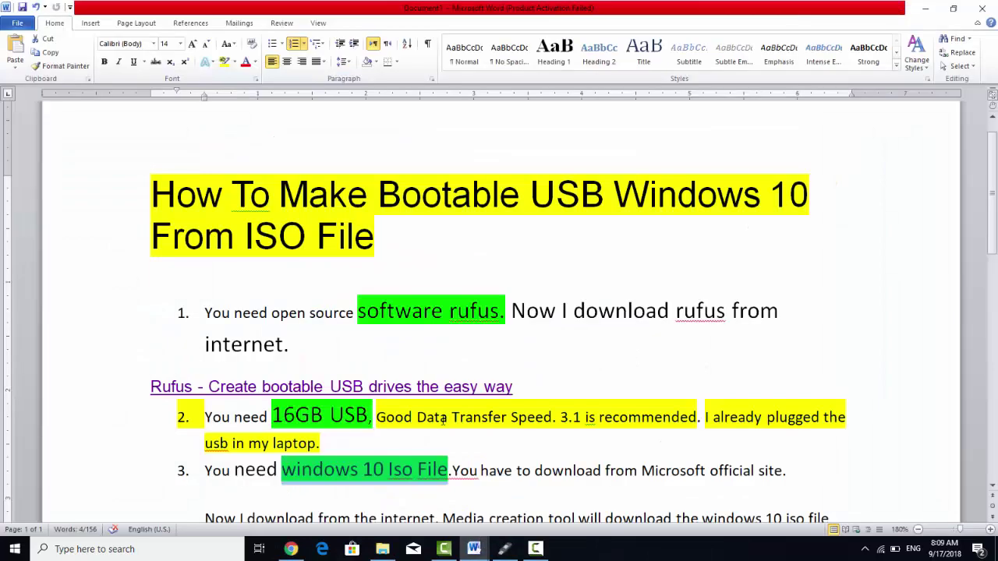
scroll(396, 413, down, 2)
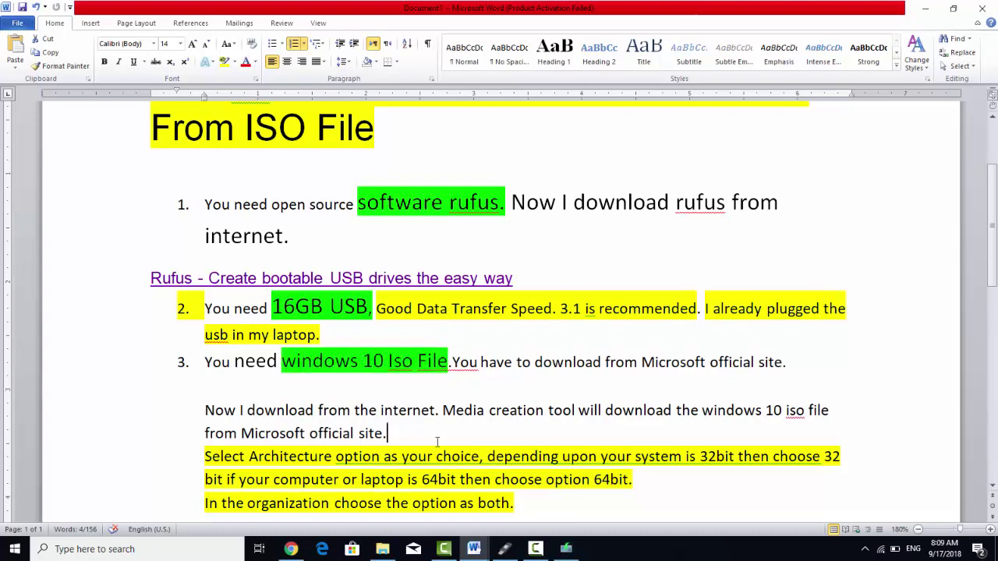
Step: Highlight "Media creation tool" in yellow in the paragraph beneath list item 3
drag(387, 434, 235, 400)
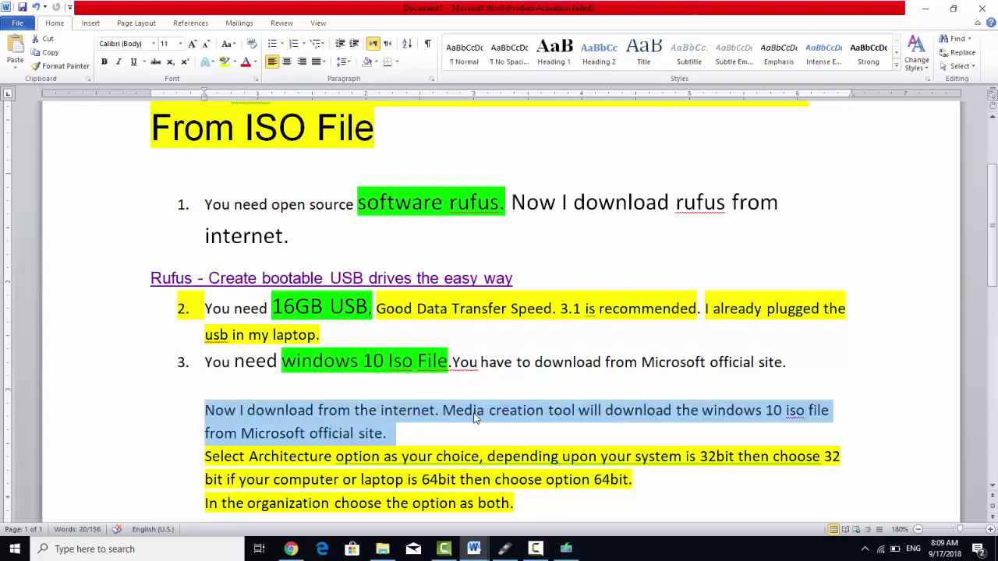
click(439, 414)
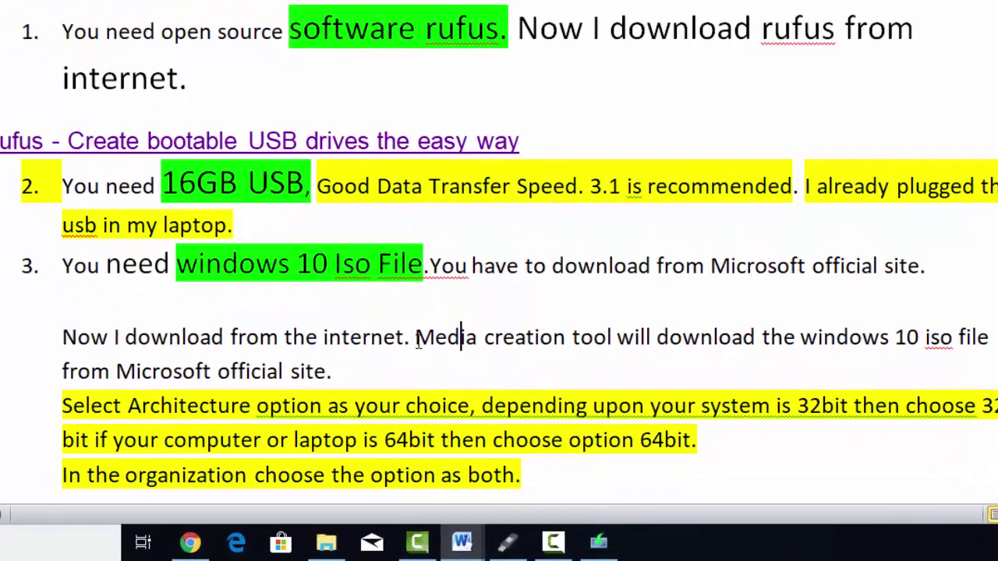
drag(463, 371, 604, 375)
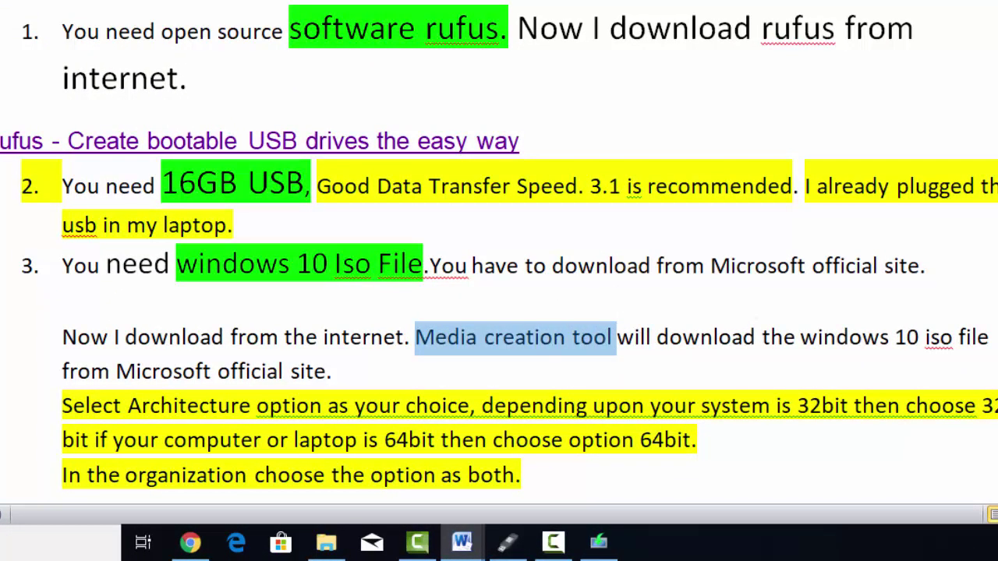
key(ctrl+alt+h)
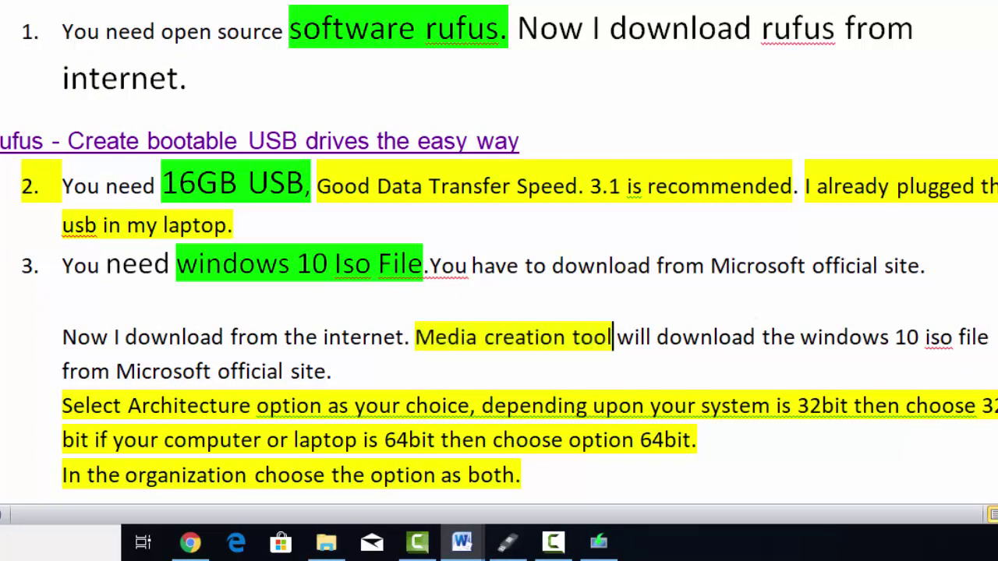
Step: Switch to Chrome and examine the "Create Windows 10 installation media" section of the Download Windows 10 page
click(192, 541)
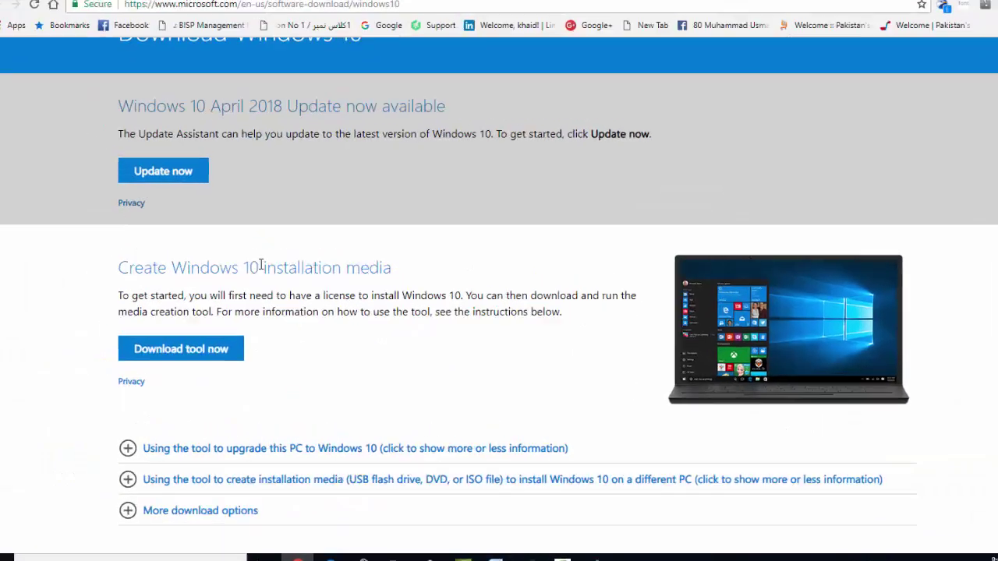
drag(138, 268, 328, 285)
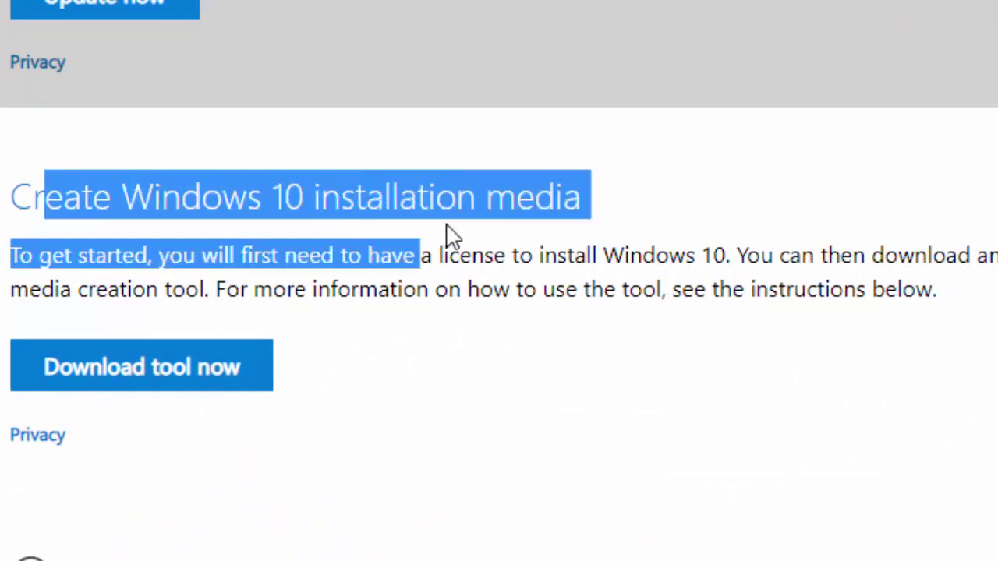
drag(450, 232, 679, 319)
click(450, 396)
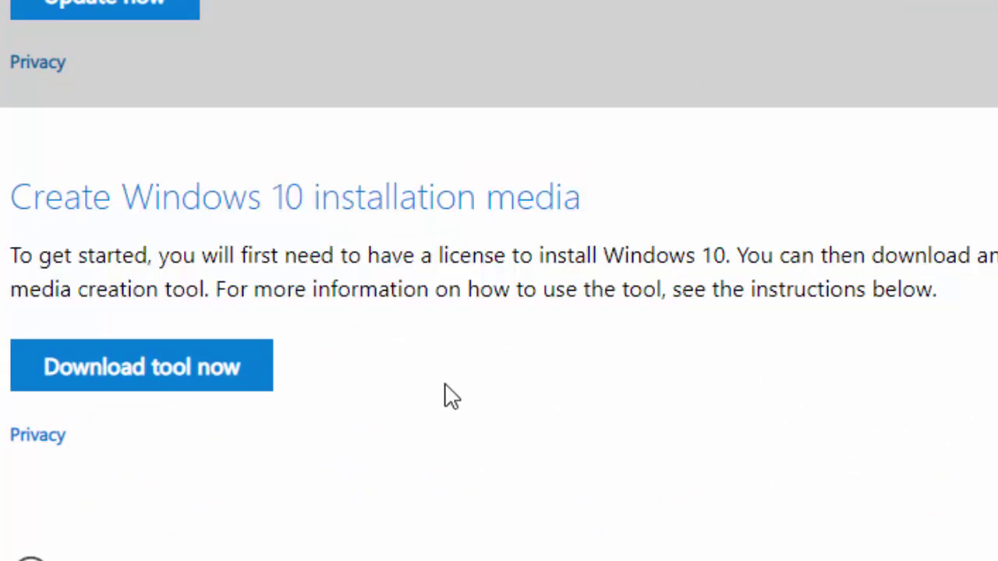
click(236, 386)
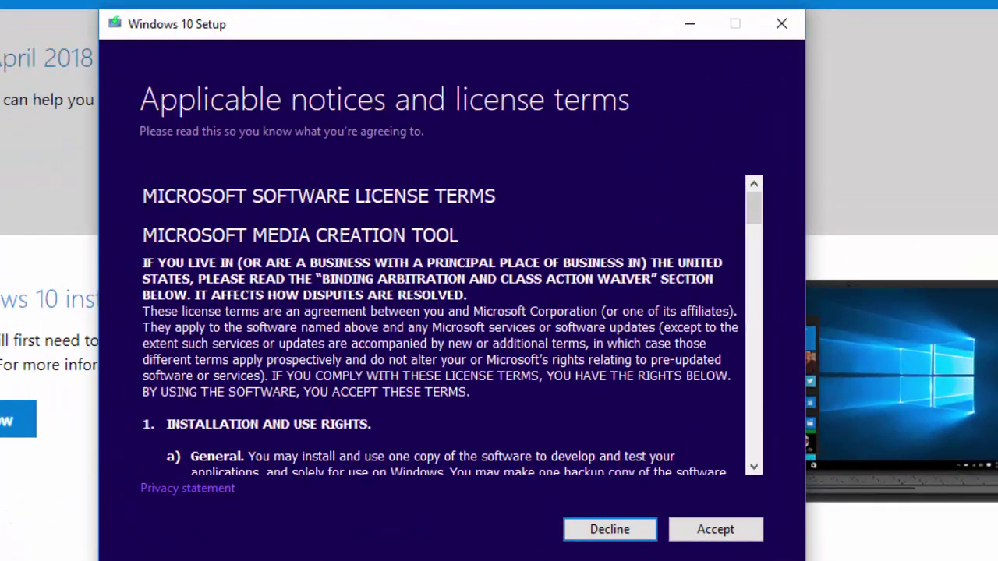
Step: Accept the Microsoft Media Creation Tool license terms in Windows 10 Setup and move the setup window over the Rufus page
click(726, 534)
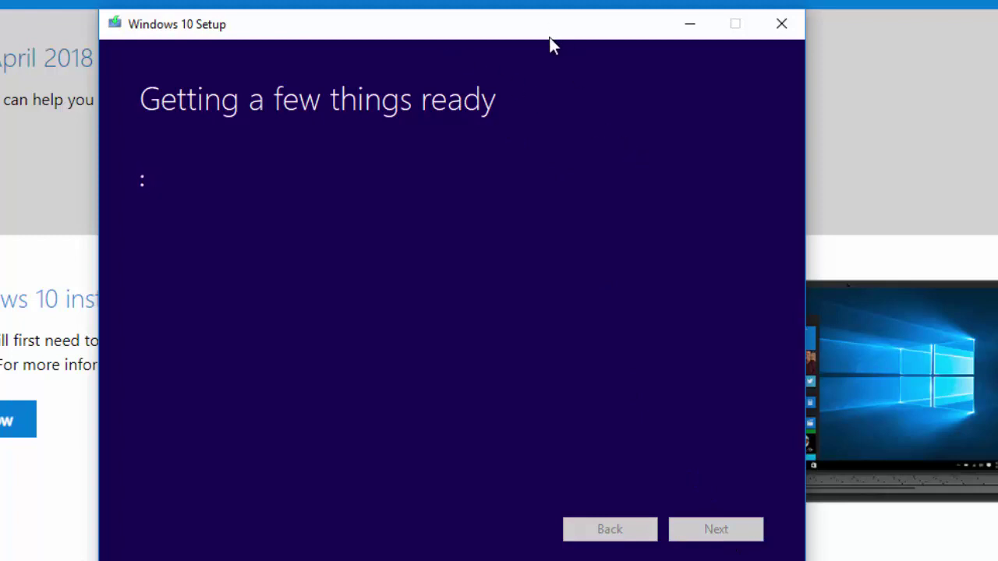
drag(549, 36, 802, 125)
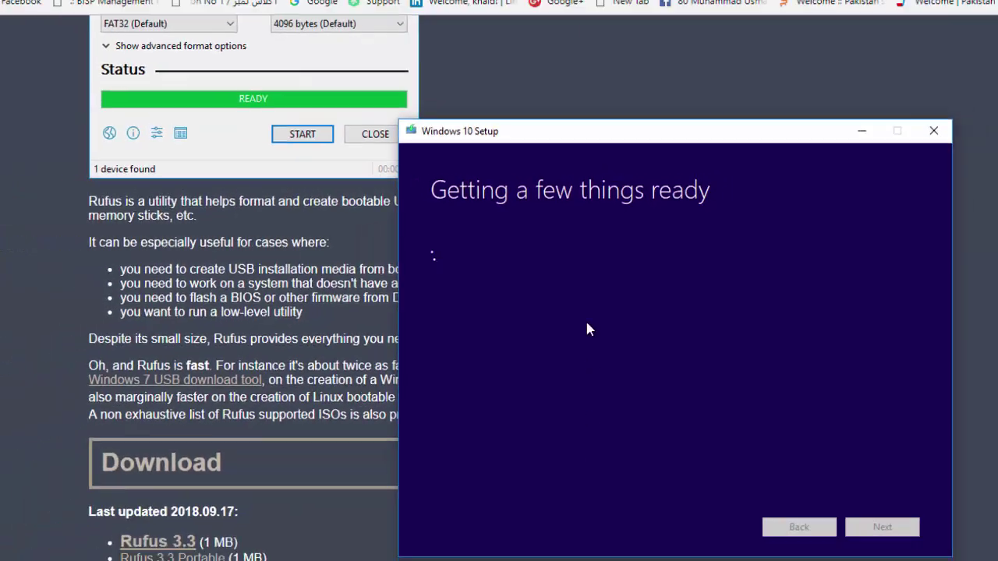
scroll(287, 350, up, 4)
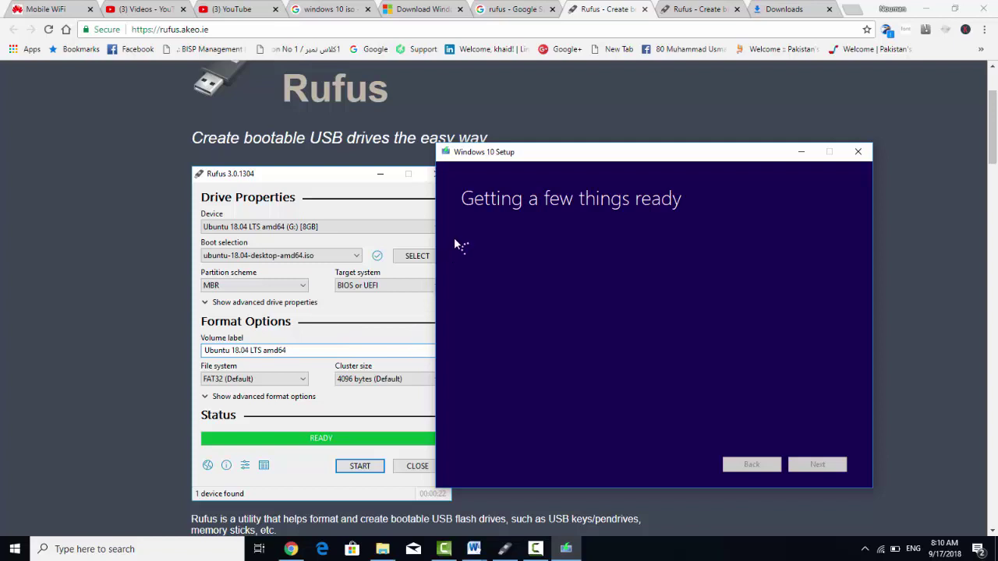
drag(530, 162, 512, 200)
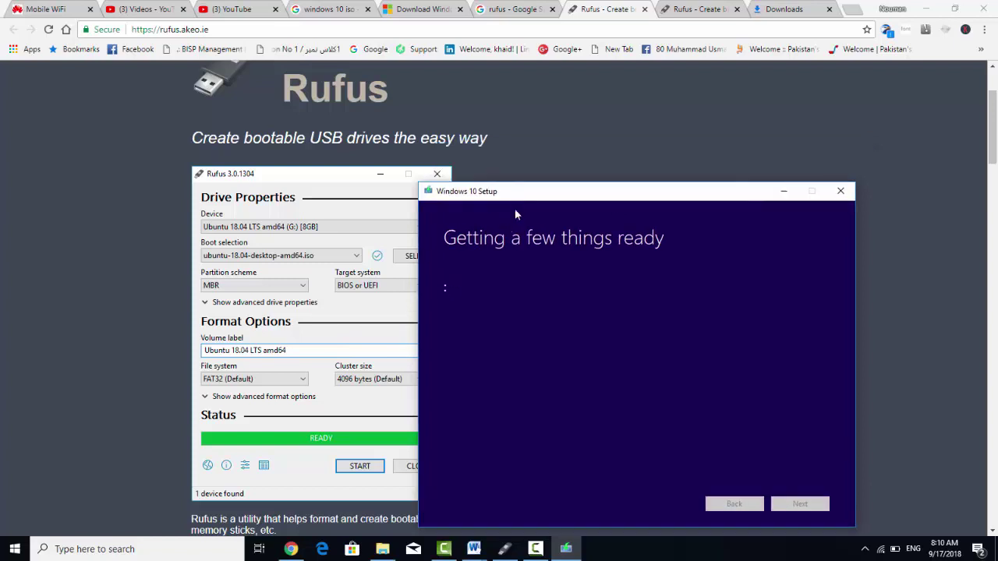
Step: Reposition the setup window and choose "Create installation media (USB flash drive, DVD, or ISO file) for another PC"
drag(523, 190, 524, 166)
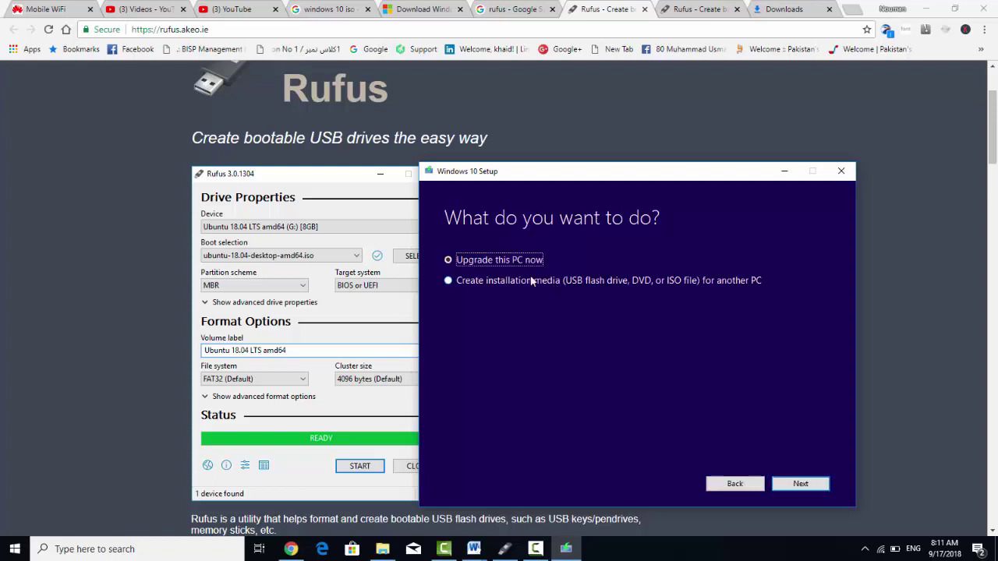
drag(541, 184, 371, 191)
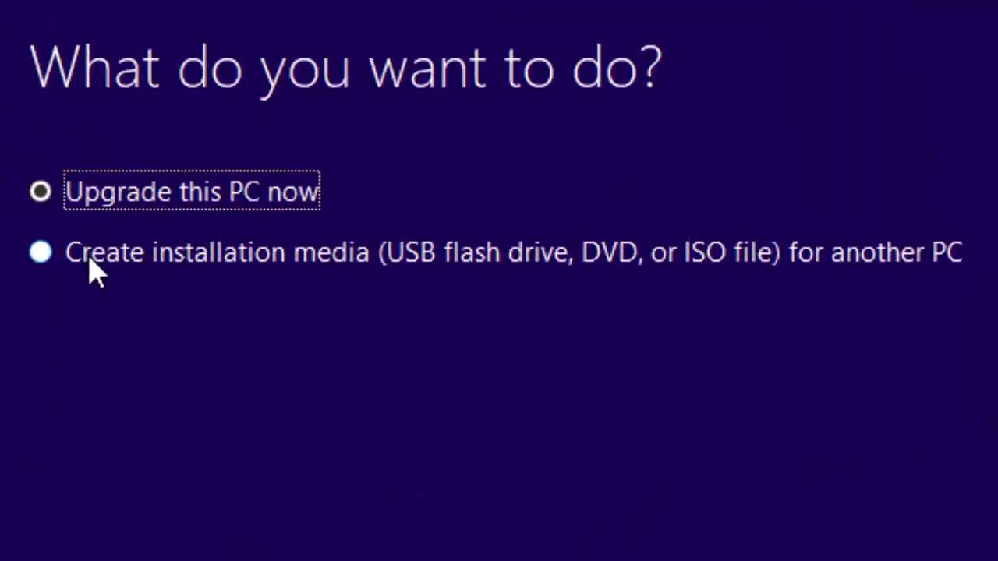
click(88, 260)
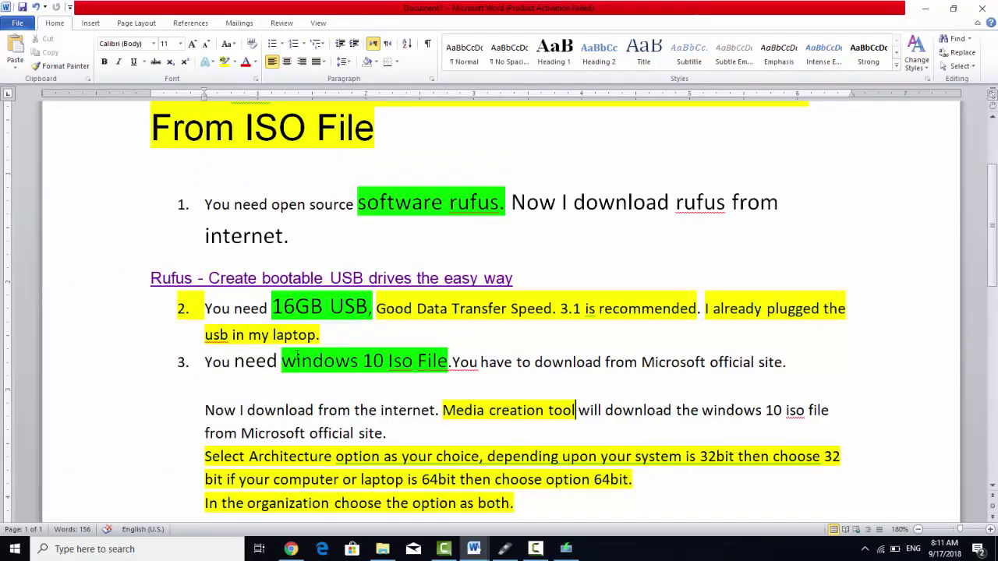
Step: Switch to the Word document and review the ISO file item, the "Media creation tool" text and the title
drag(296, 357, 446, 360)
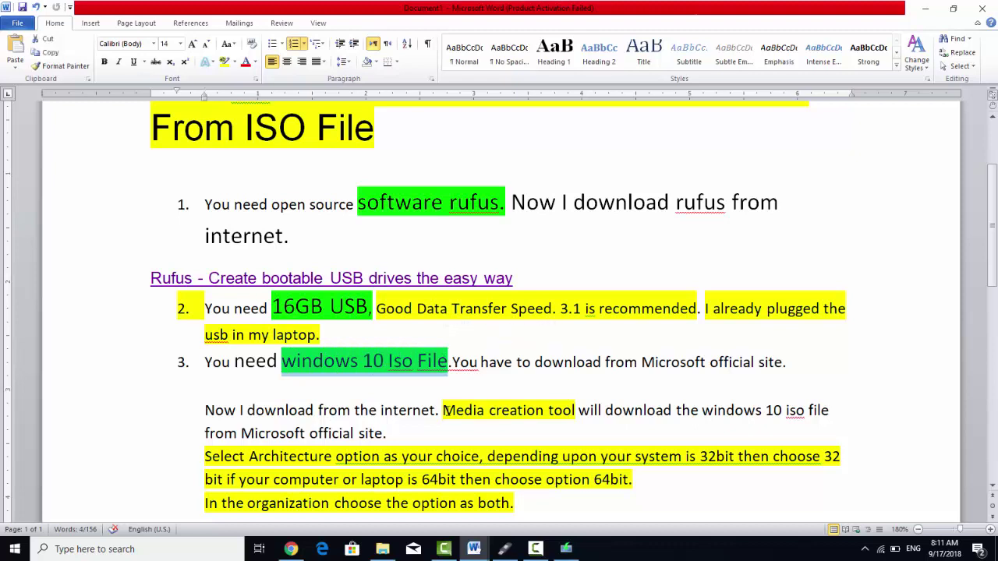
drag(442, 410, 527, 411)
scroll(368, 304, up, 3)
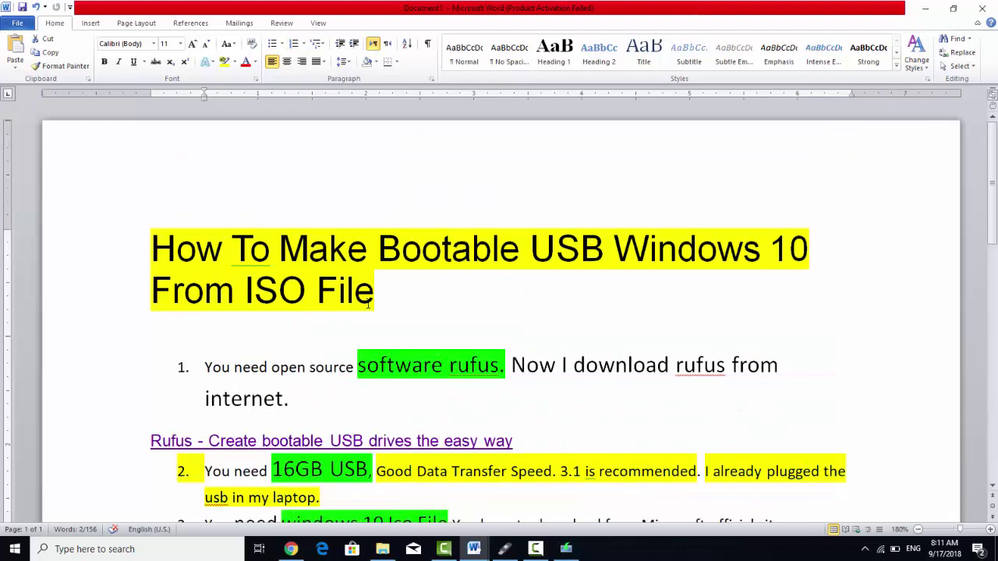
drag(381, 299, 151, 248)
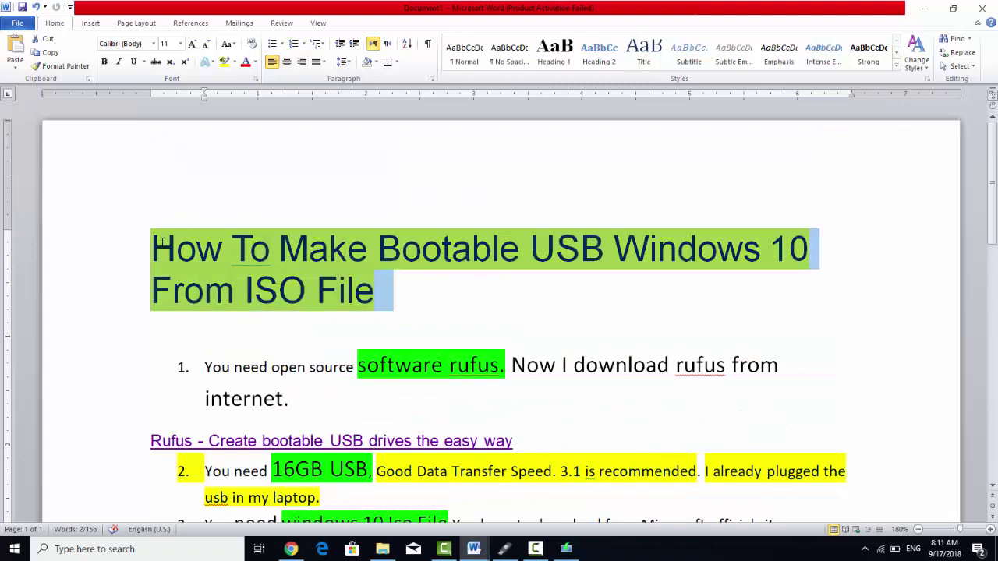
Step: Return to Windows 10 Setup and proceed with the installation media option
click(565, 549)
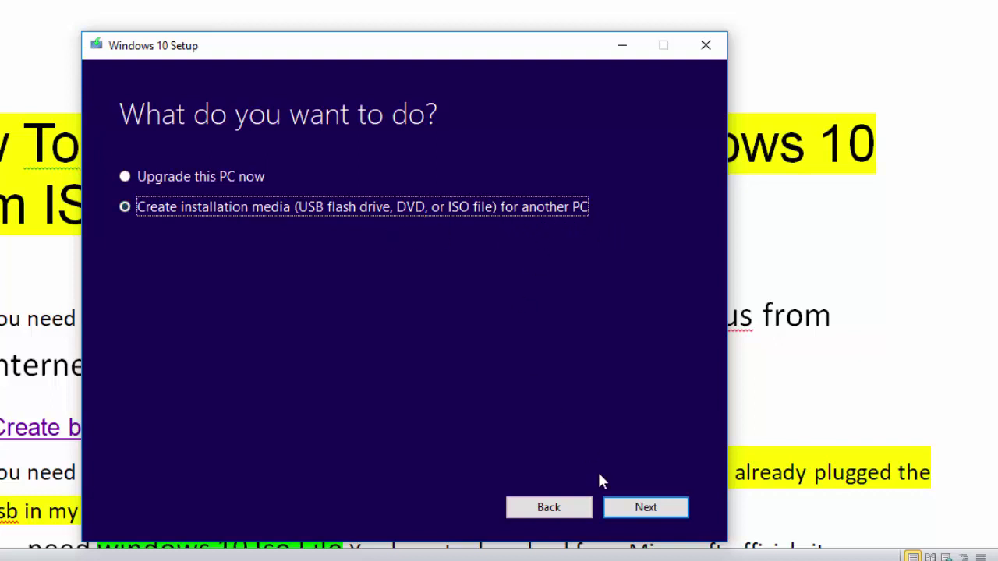
click(646, 509)
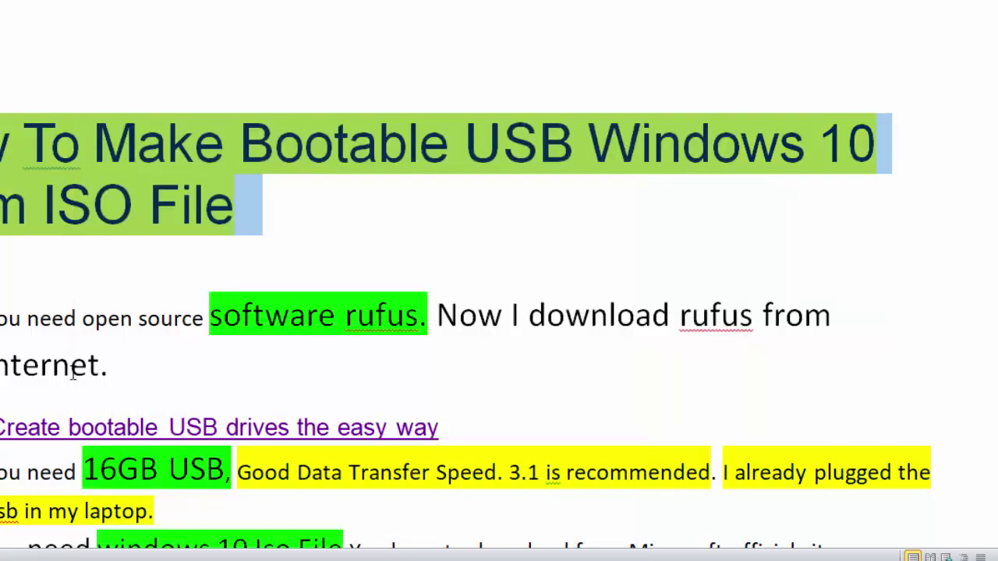
Step: Switch to the Word document and highlight the text from "Select Architecture option" through "option as both" in green
scroll(130, 390, down, 4)
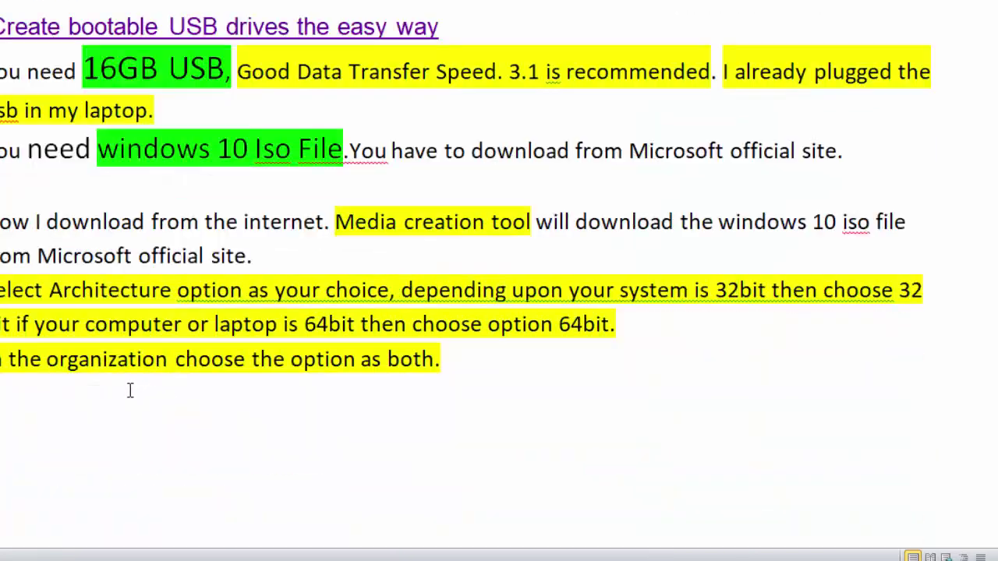
click(96, 282)
drag(0, 290, 436, 358)
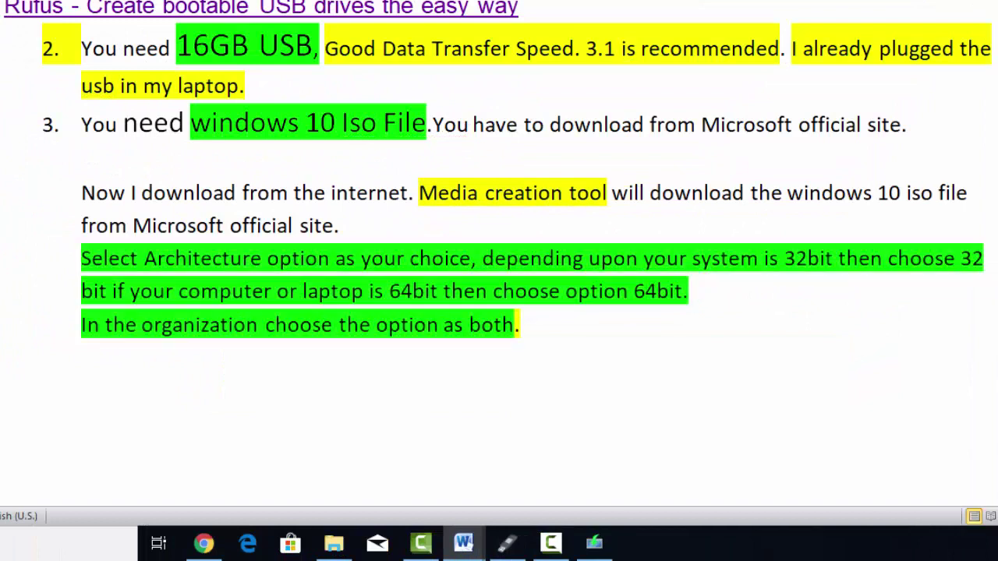
Step: Highlight the text from "depending upon your system" through "choose option 64bit." in yellow
scroll(136, 312, down, 6)
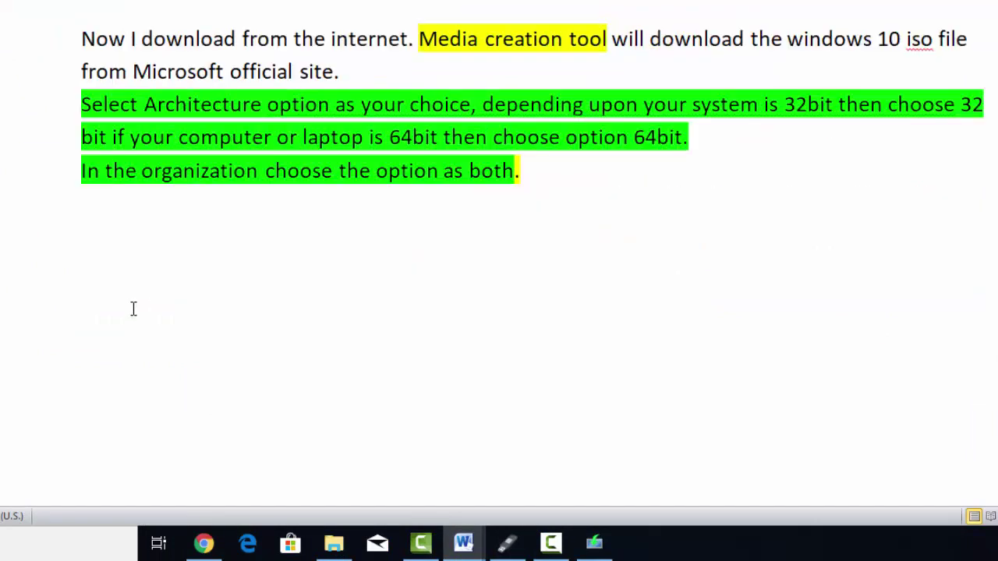
scroll(199, 47, up, 3)
drag(172, 109, 983, 122)
click(484, 104)
drag(484, 105, 696, 149)
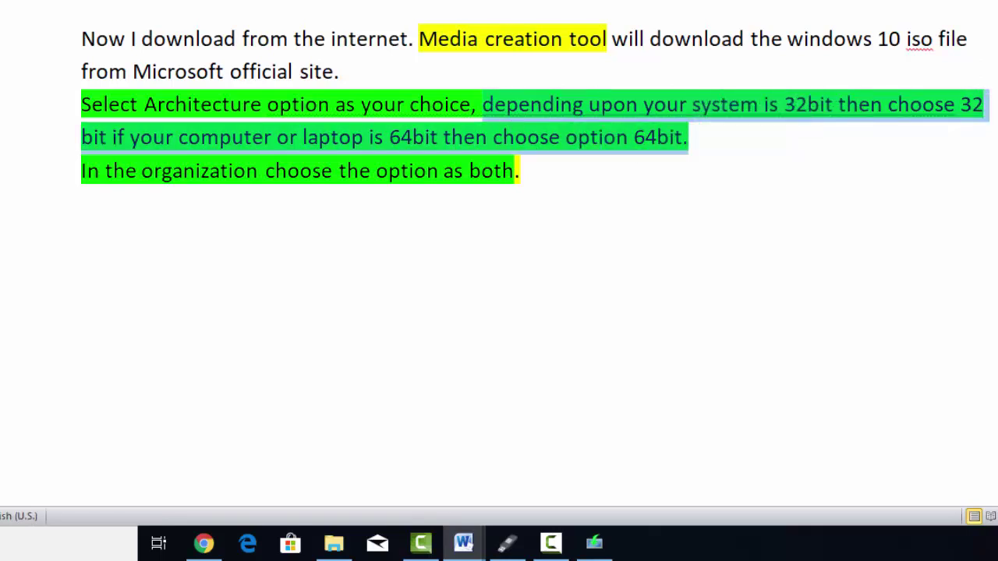
key(ctrl+alt+h)
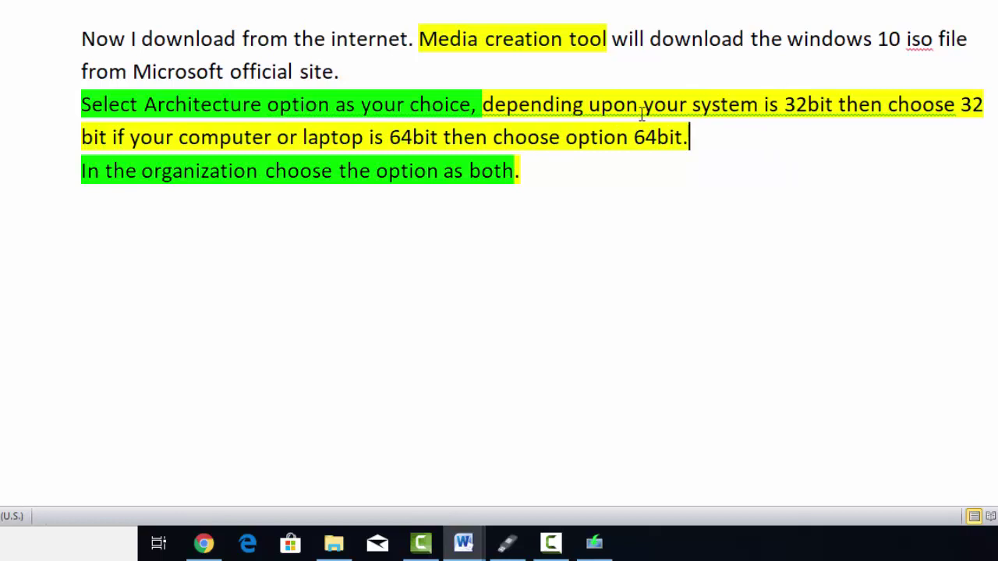
Step: Review the 32bit and 64bit choices and the organization instruction in the Word document
drag(642, 113, 767, 111)
click(857, 148)
drag(112, 137, 493, 137)
click(566, 137)
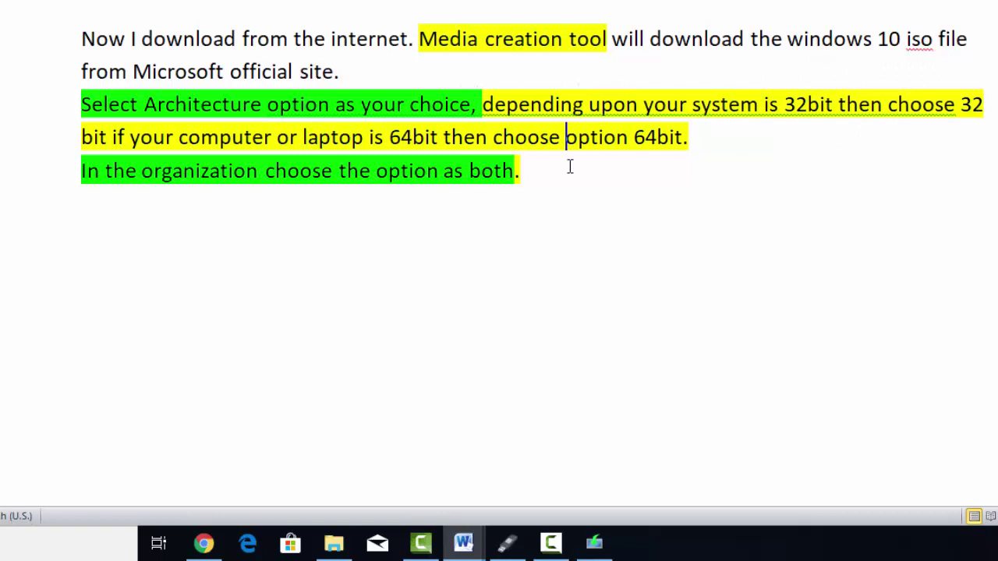
click(675, 137)
drag(525, 182, 55, 180)
click(211, 272)
Step: Switch to Windows 10 Setup, choose 64-bit (x64) as the architecture, and proceed to the media selection
click(597, 545)
click(422, 264)
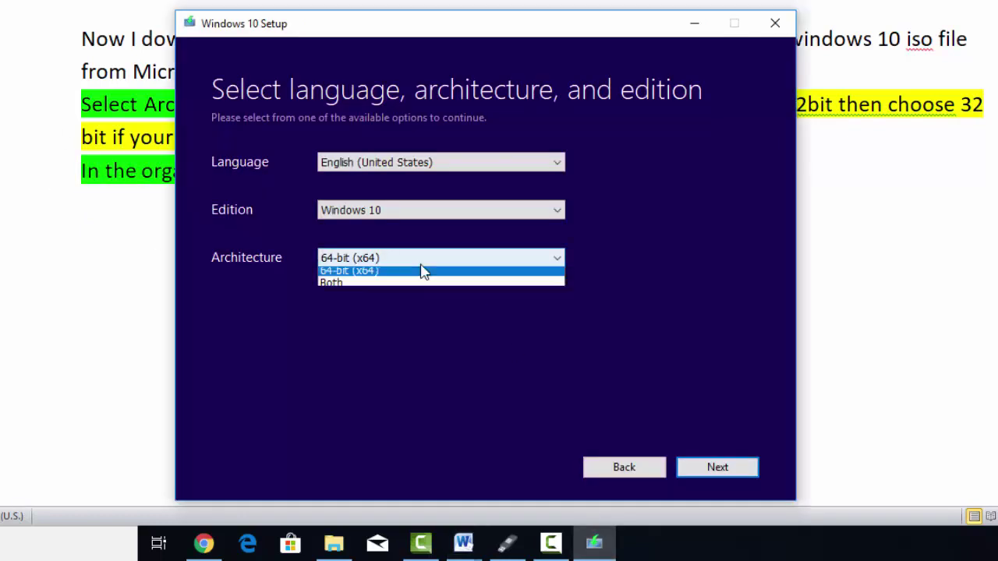
click(419, 270)
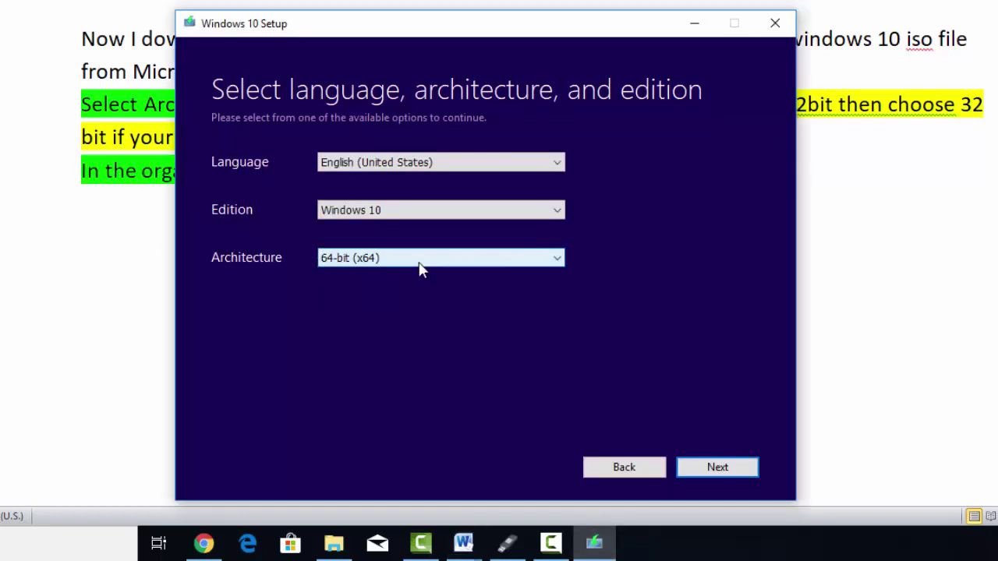
click(740, 468)
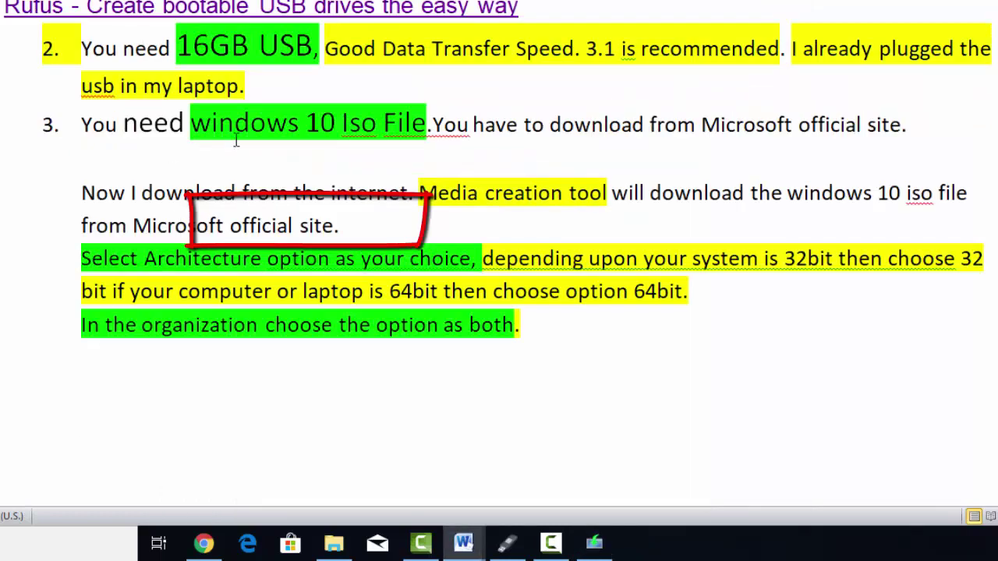
Step: Switch to the Word document and highlight "need windows 10 Iso File" in list item 3 in yellow
click(191, 125)
drag(129, 129, 431, 127)
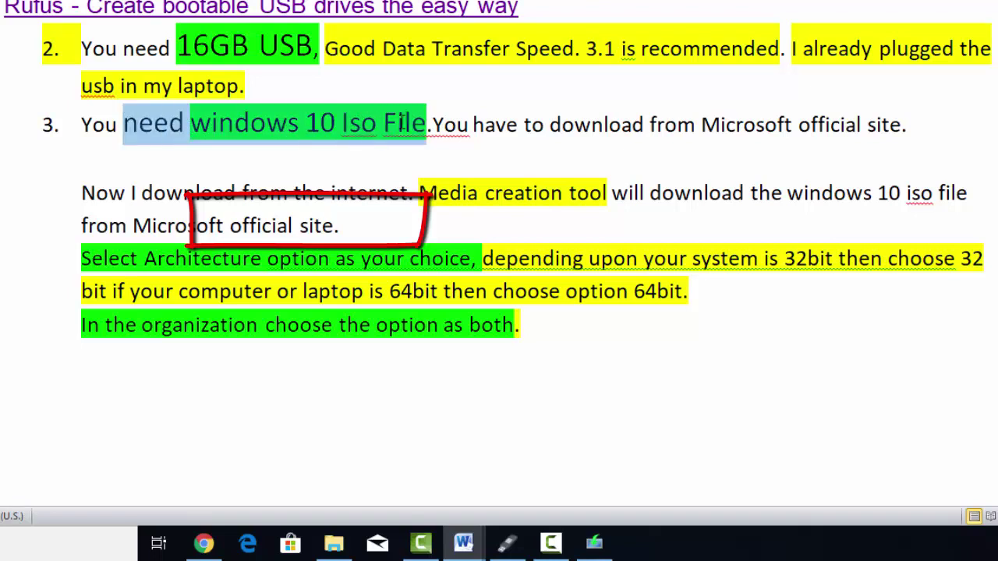
click(243, 1)
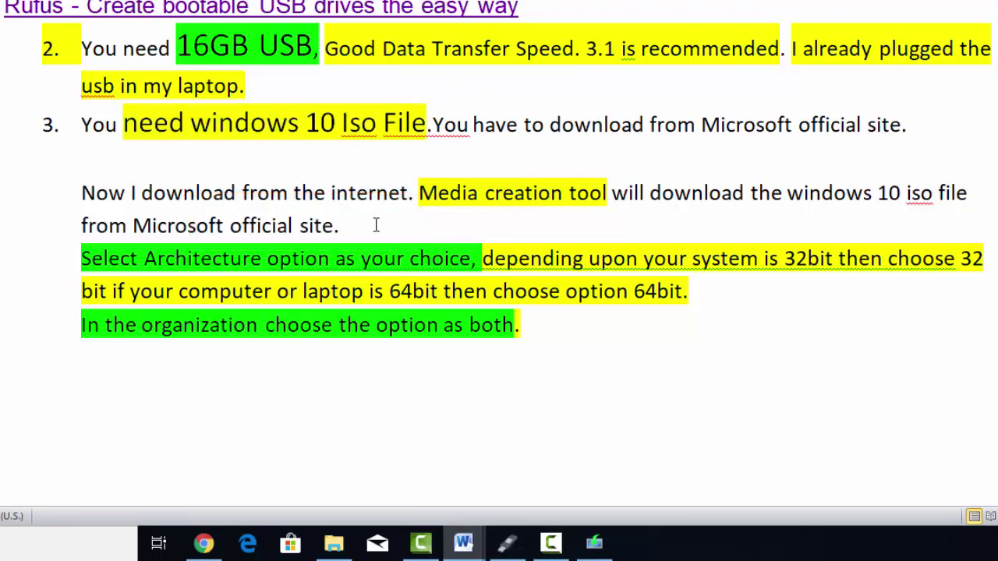
Step: Switch to Windows 10 Setup, choose ISO file as the media, and save it to the Desktop as Windows
click(594, 543)
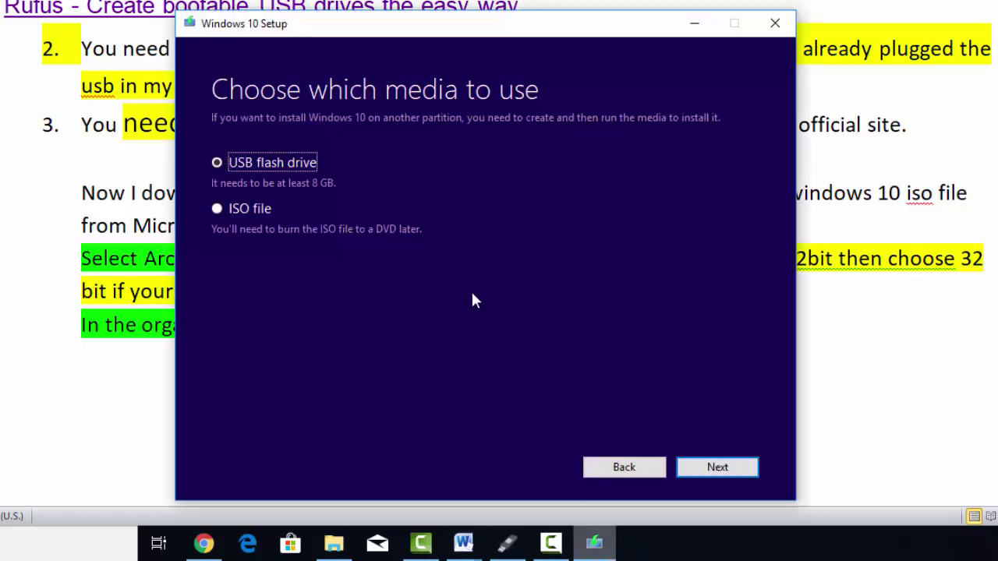
click(237, 208)
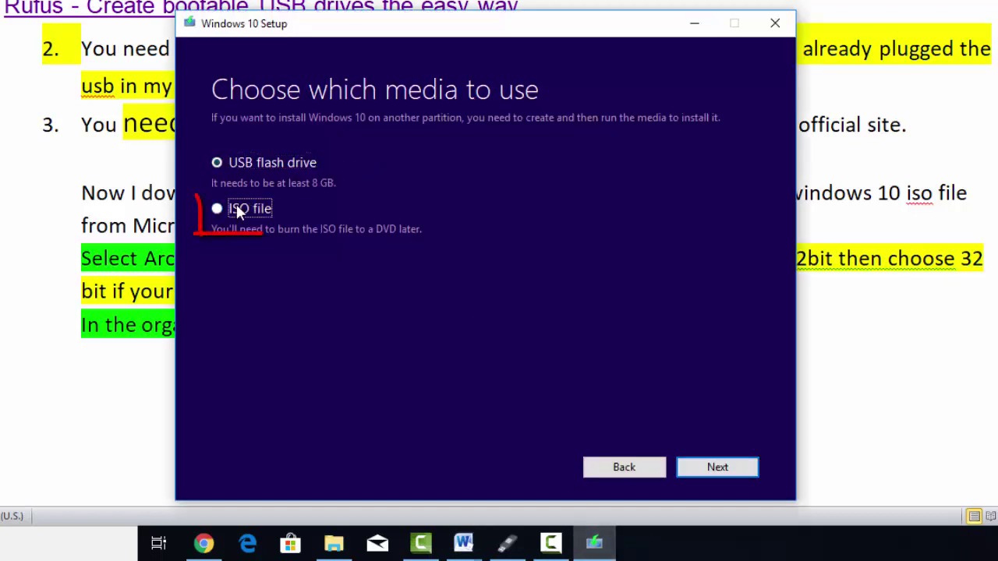
click(708, 470)
click(711, 472)
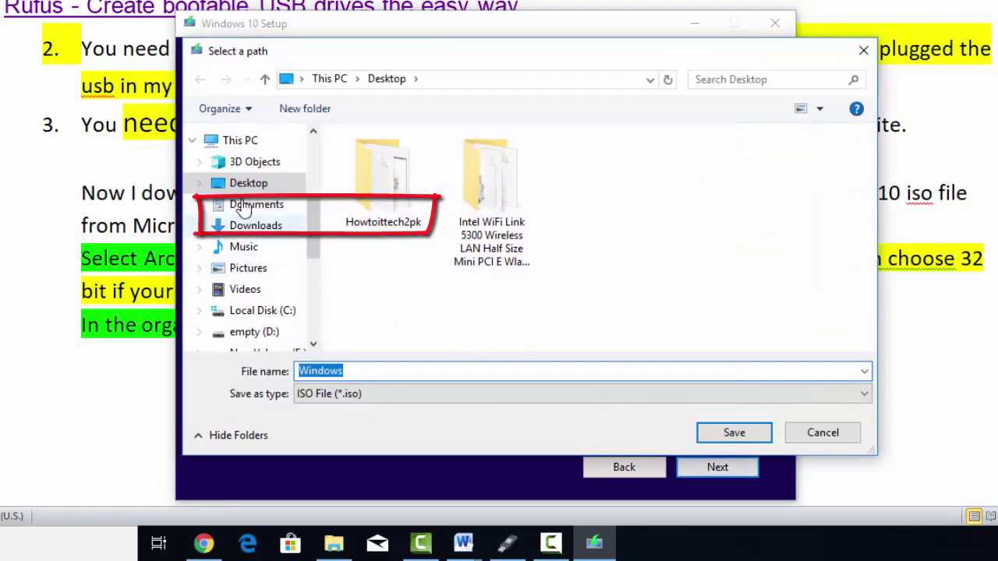
click(233, 184)
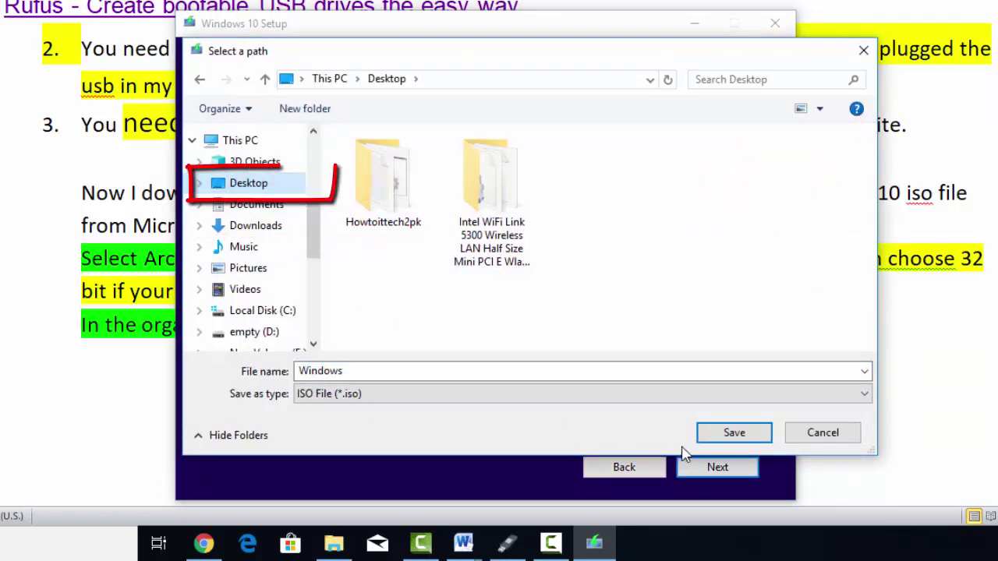
click(734, 435)
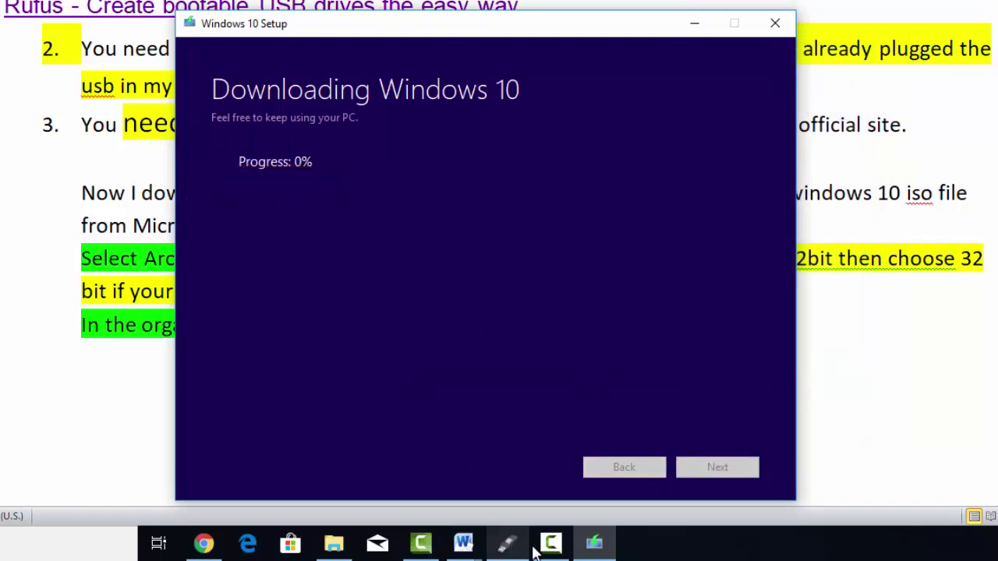
mouse_move(552, 543)
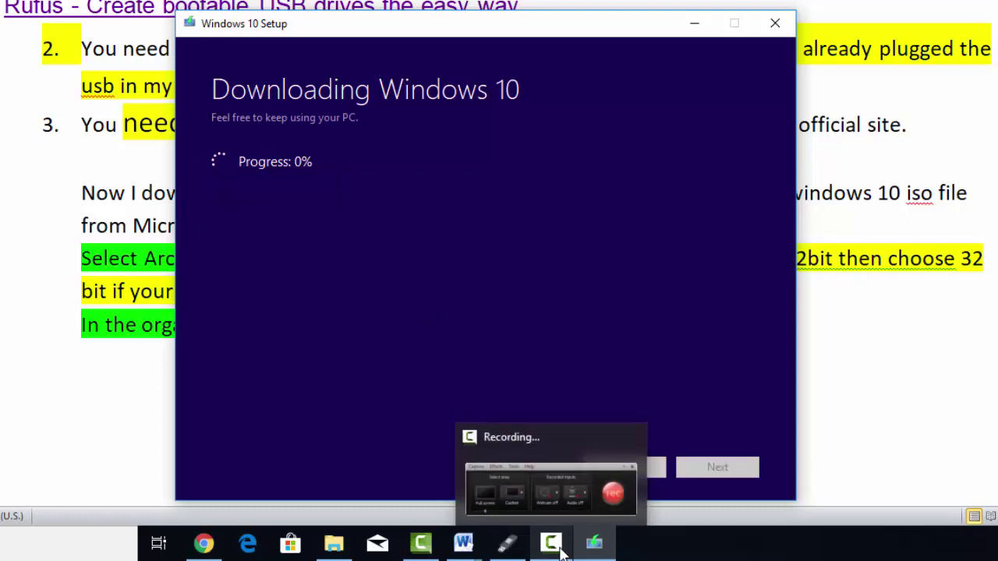
click(537, 468)
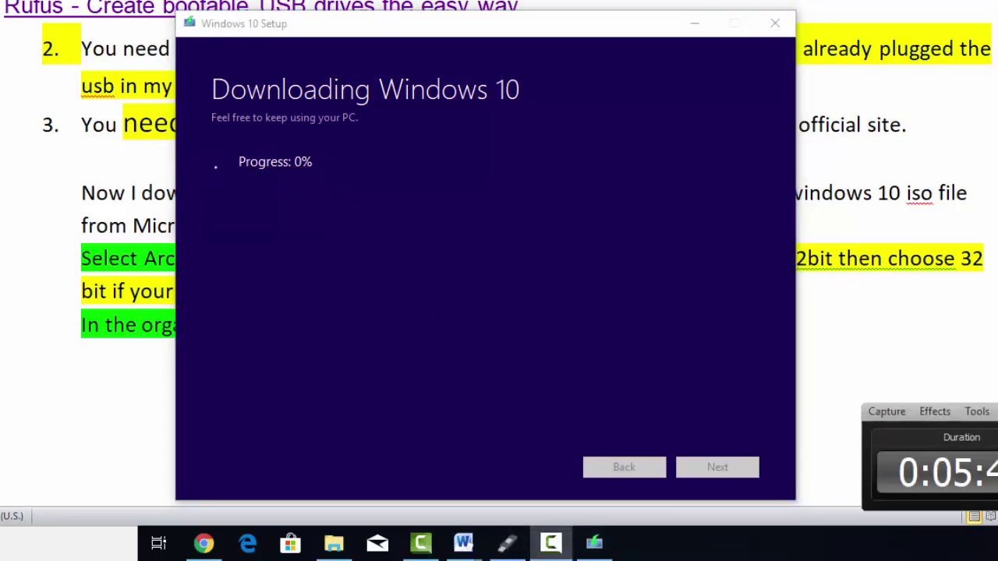
click(401, 357)
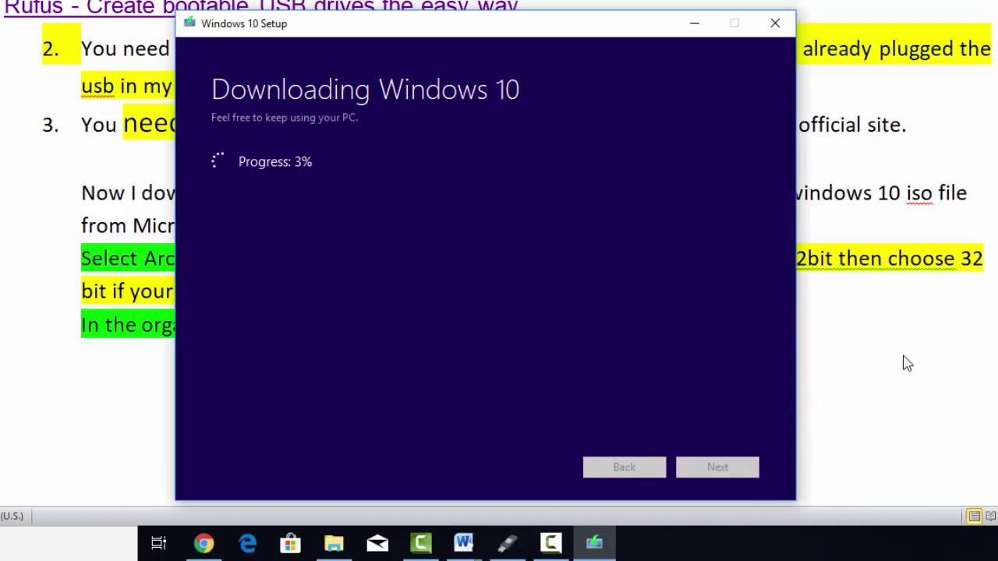
Step: Switch to the Word document and add the line "I already download my iso file." below the organization instruction
key(alt+Tab)
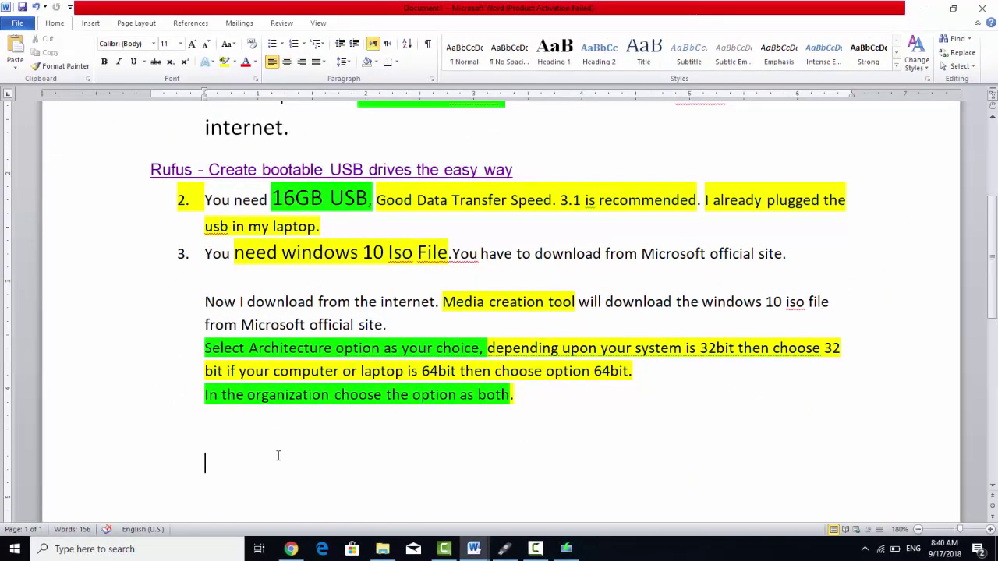
text(I already dwon)
key(BackSpace)
key(BackSpace)
key(BackSpace)
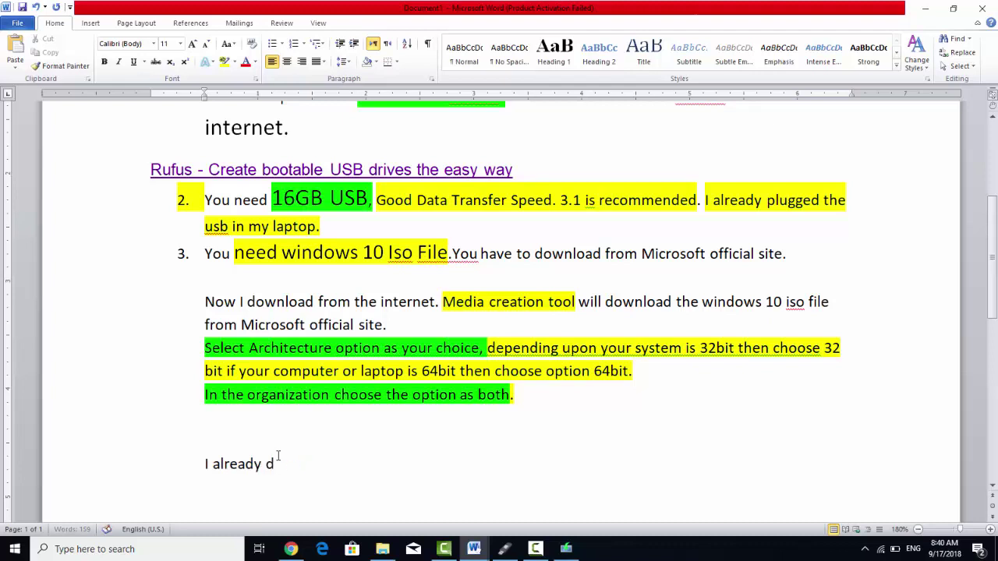
text(ownlao)
key(BackSpace)
key(BackSpace)
text(oad)
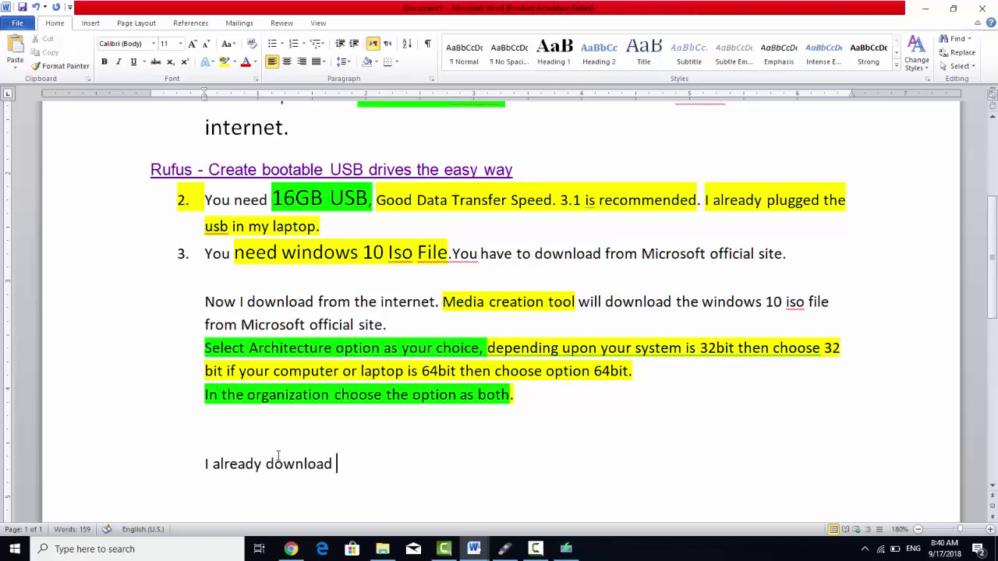
text( my iso file.)
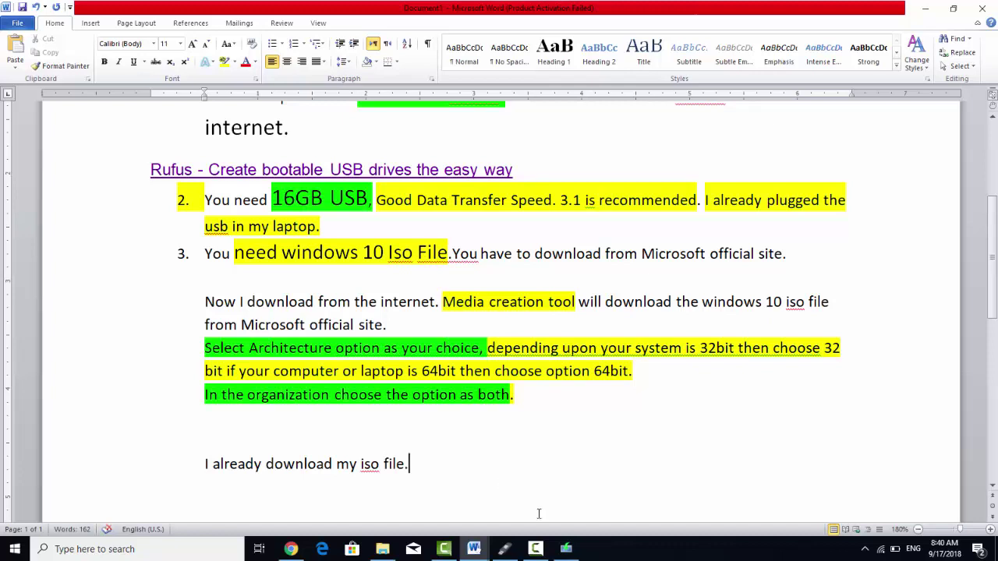
Step: Switch to Rufus and browse for a boot image in Software > Bootable DVD Images of Windows and Ubuntu on New Volume (I:)
click(504, 549)
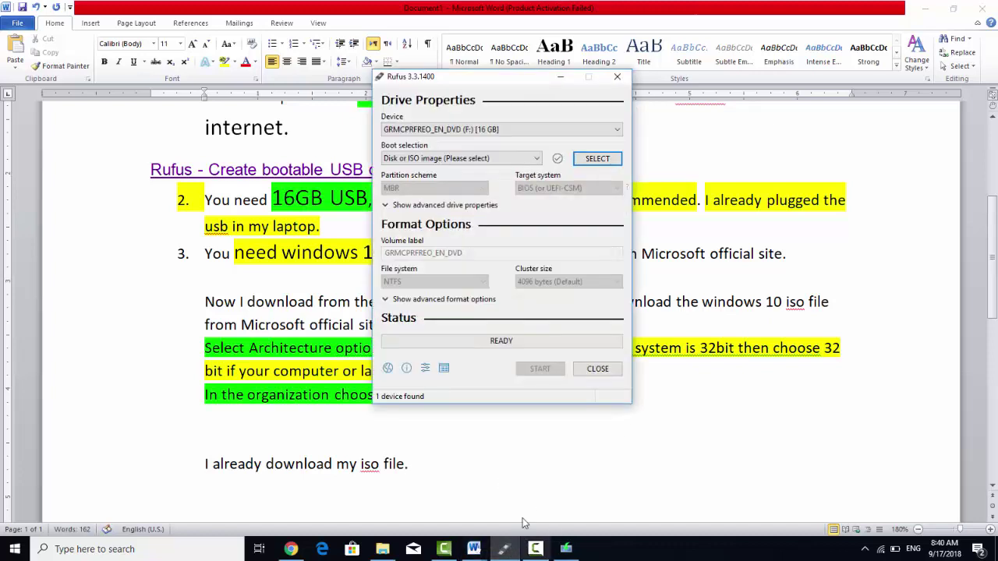
click(590, 160)
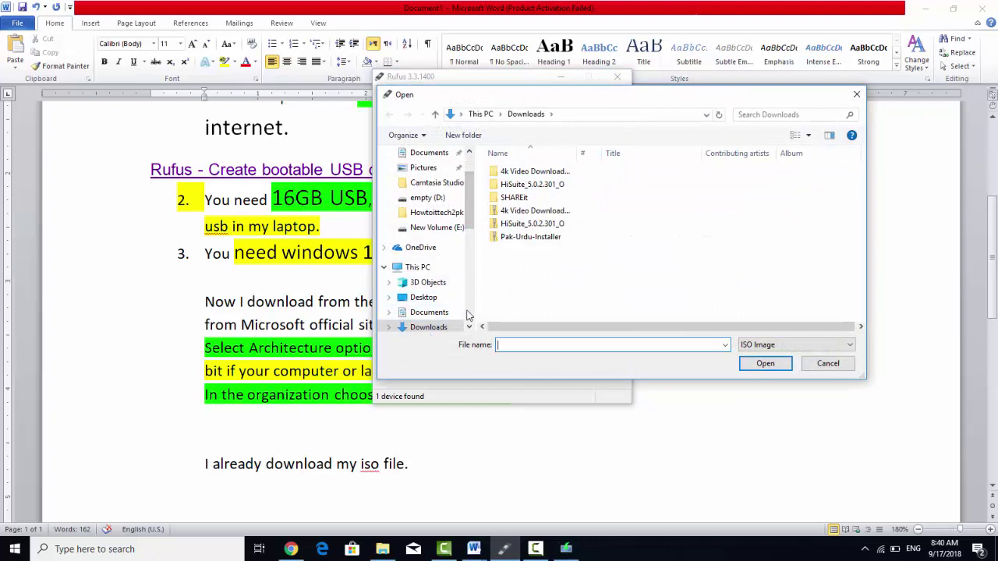
drag(469, 209, 472, 261)
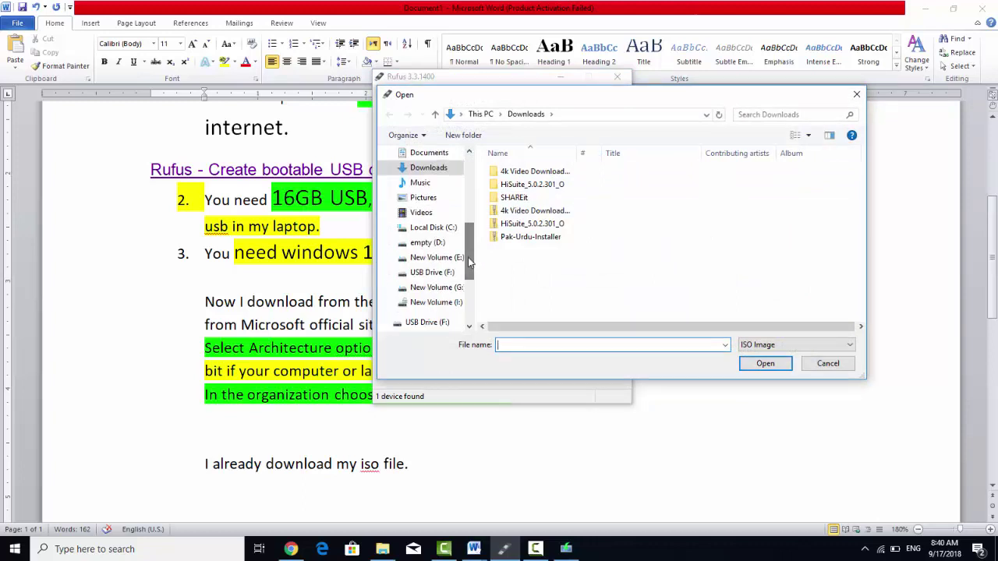
click(437, 304)
scroll(514, 279, down, 10)
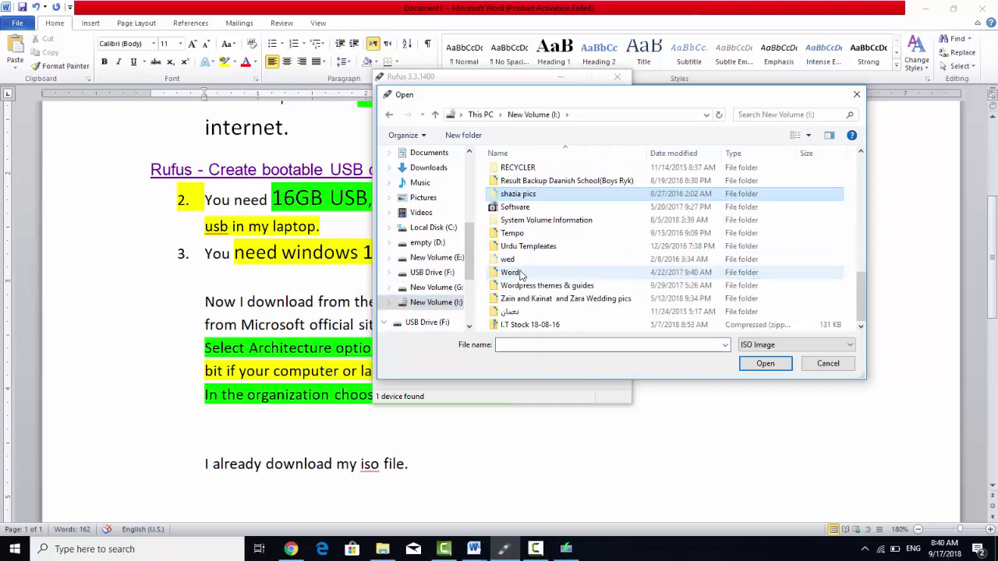
click(515, 209)
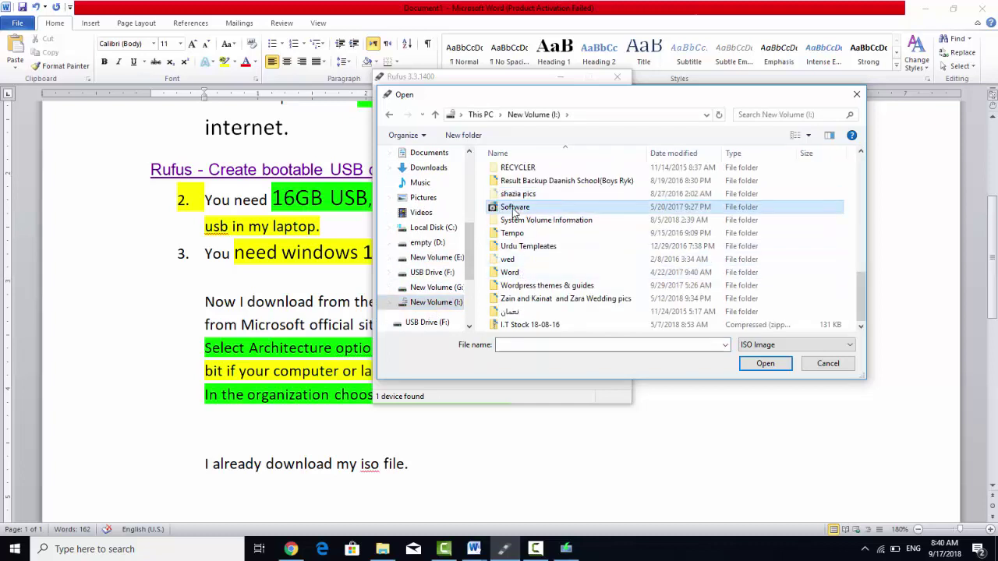
double_click(514, 210)
click(548, 216)
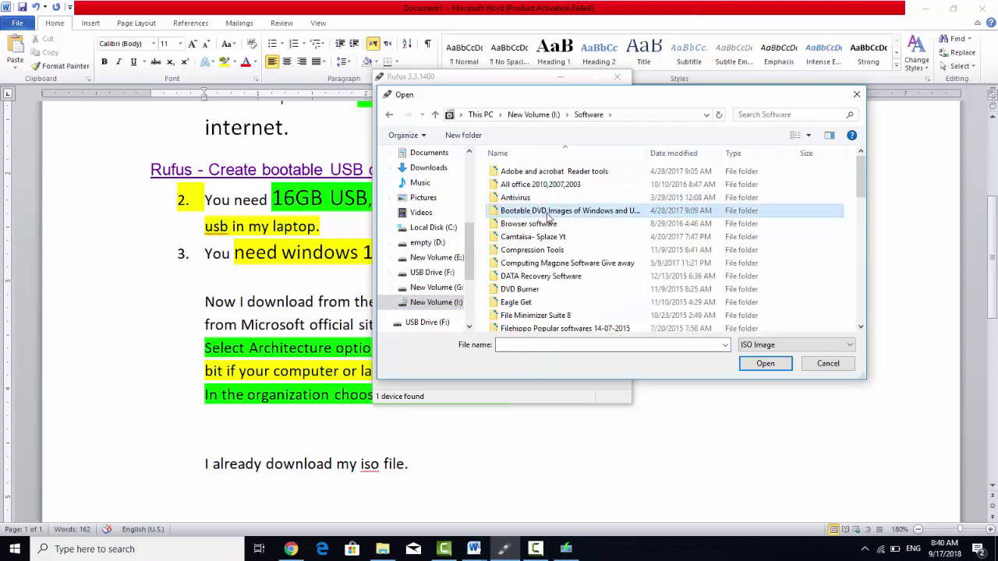
double_click(548, 215)
double_click(548, 212)
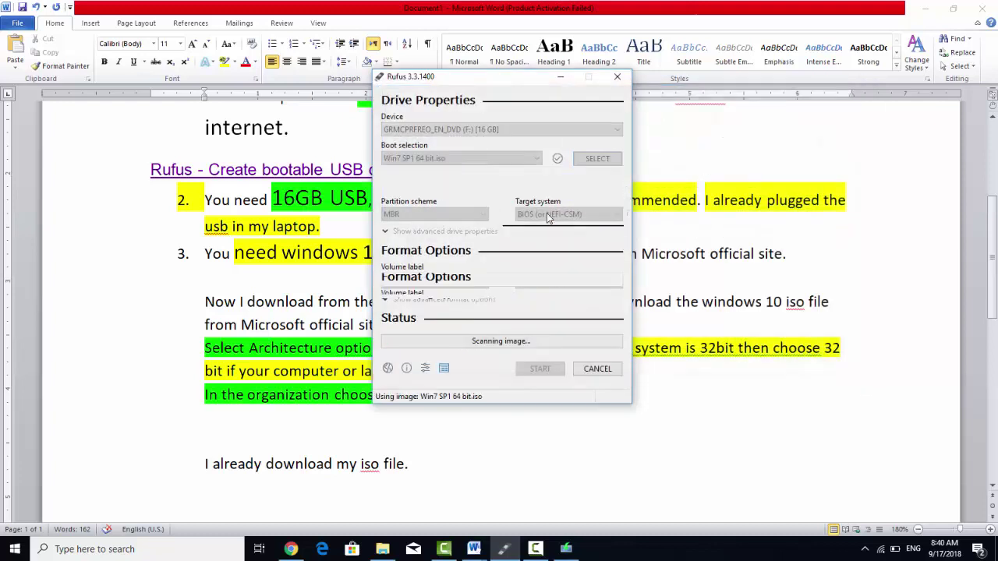
Step: Load "windows 10 iso 32 & 64bit iso" from the Windows 10 folder as the boot selection
click(589, 164)
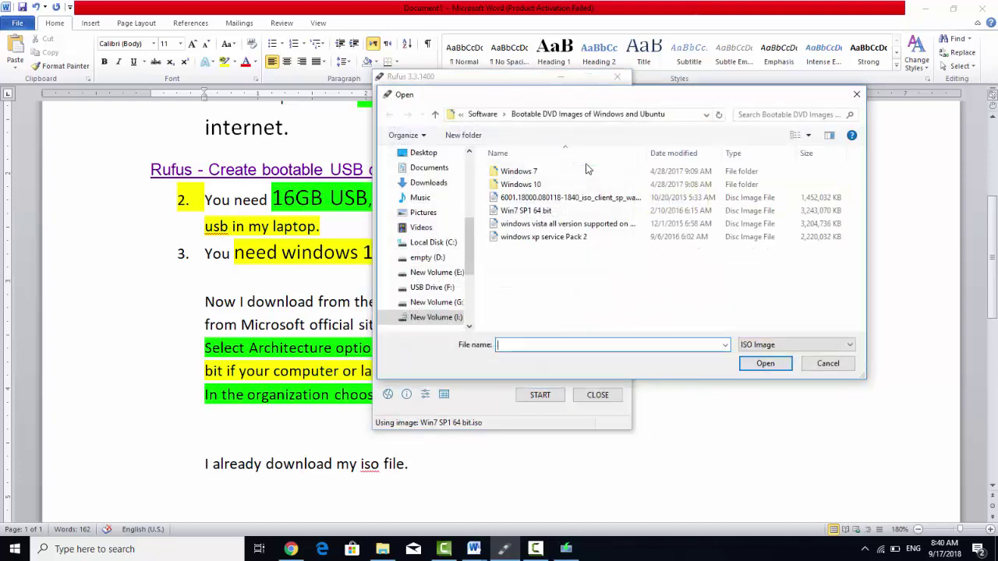
double_click(518, 183)
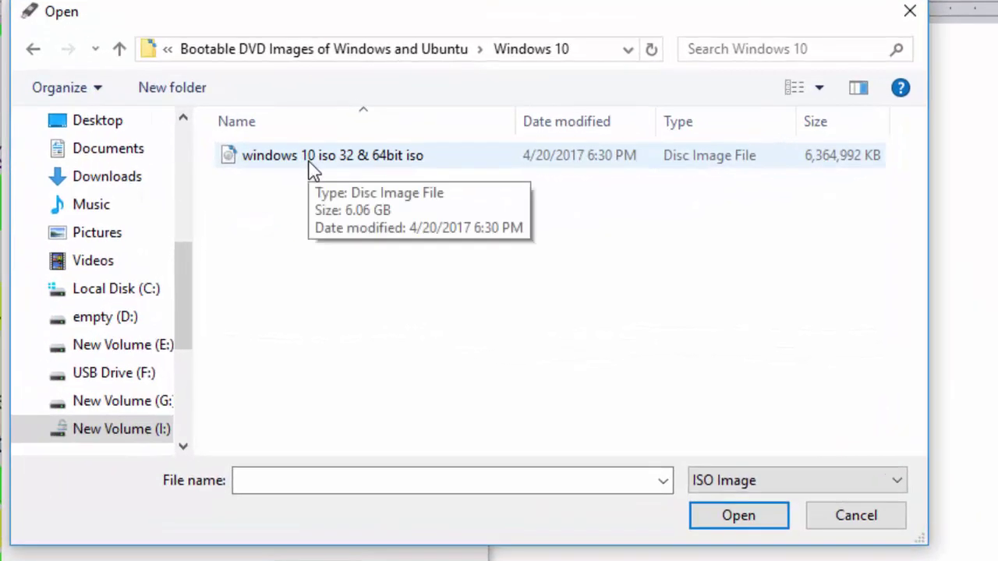
click(312, 160)
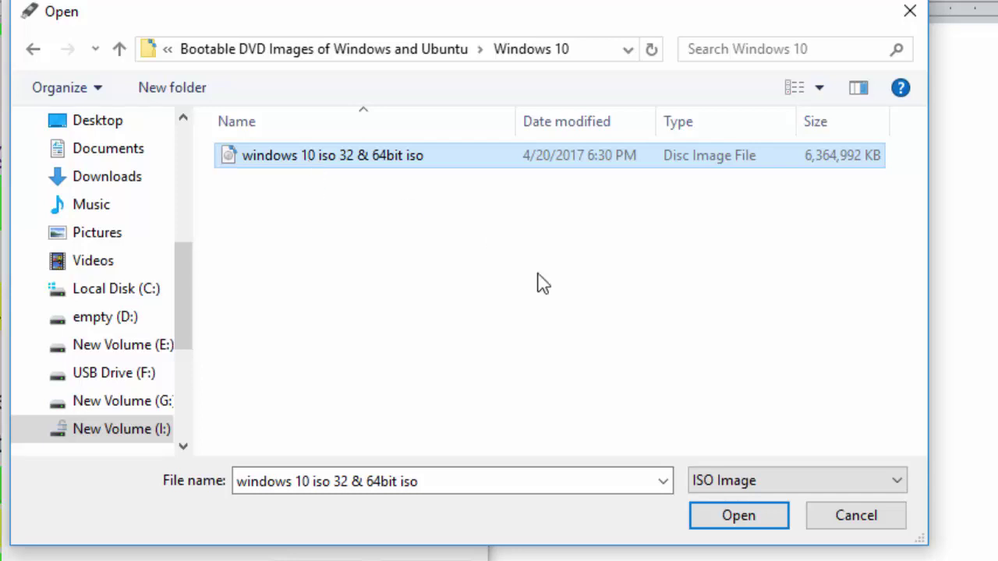
click(735, 516)
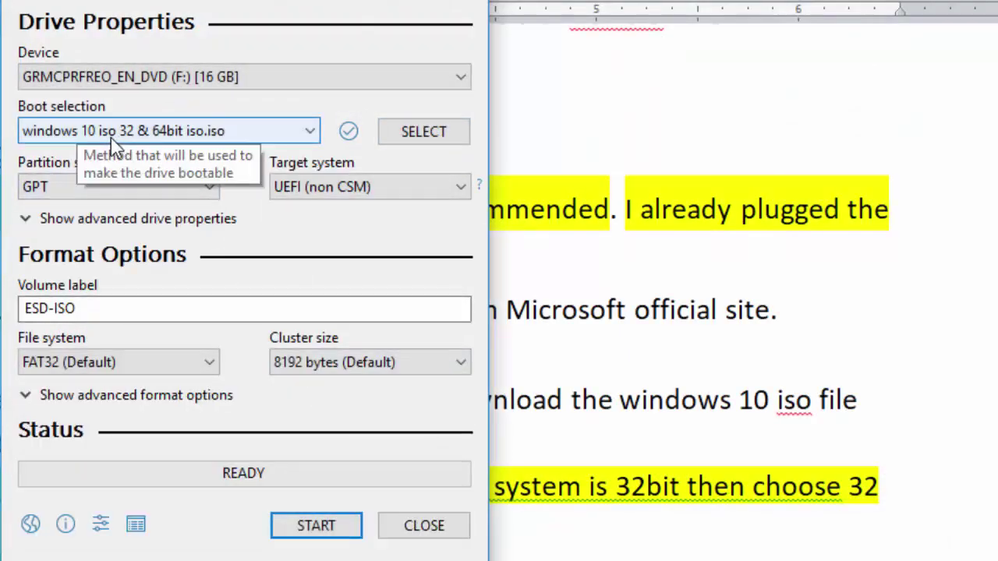
Step: Try to start writing the Windows 10 image to the 16 GB USB drive, and cancel the operation
click(96, 308)
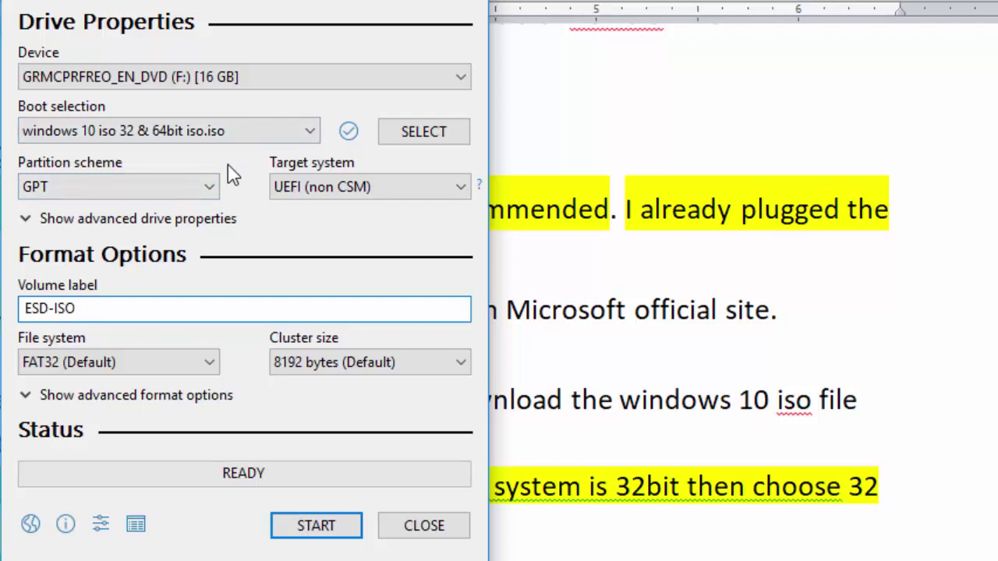
click(325, 185)
click(300, 528)
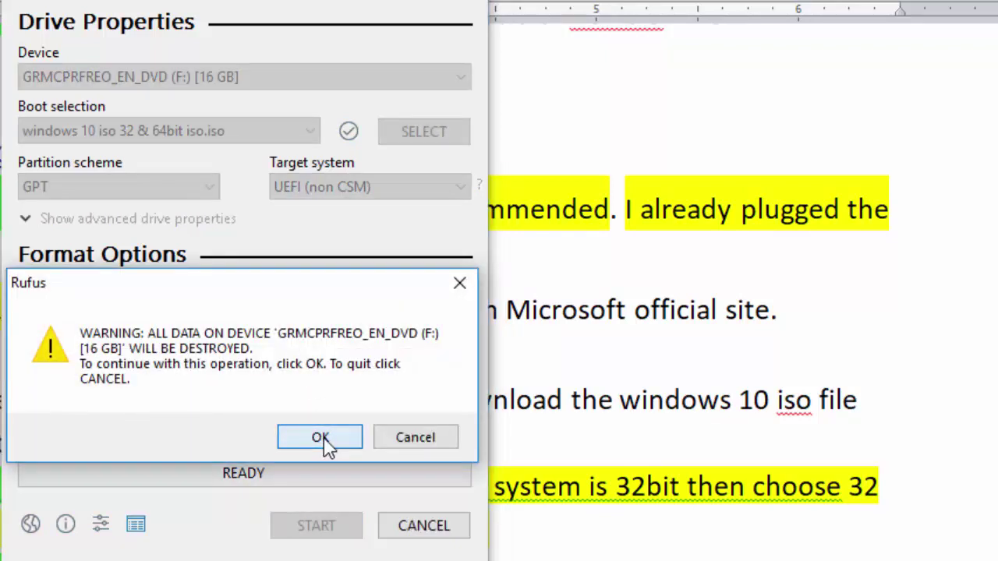
click(442, 438)
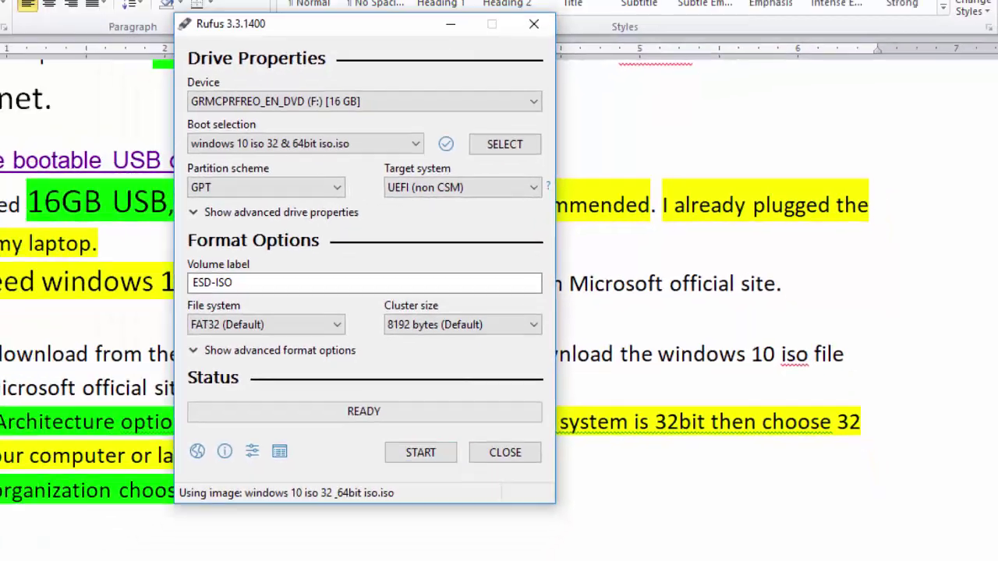
Step: Return to the Word document and add list item 4, "Now you press the start button to make usb bootable windows 10 on usb."
click(424, 526)
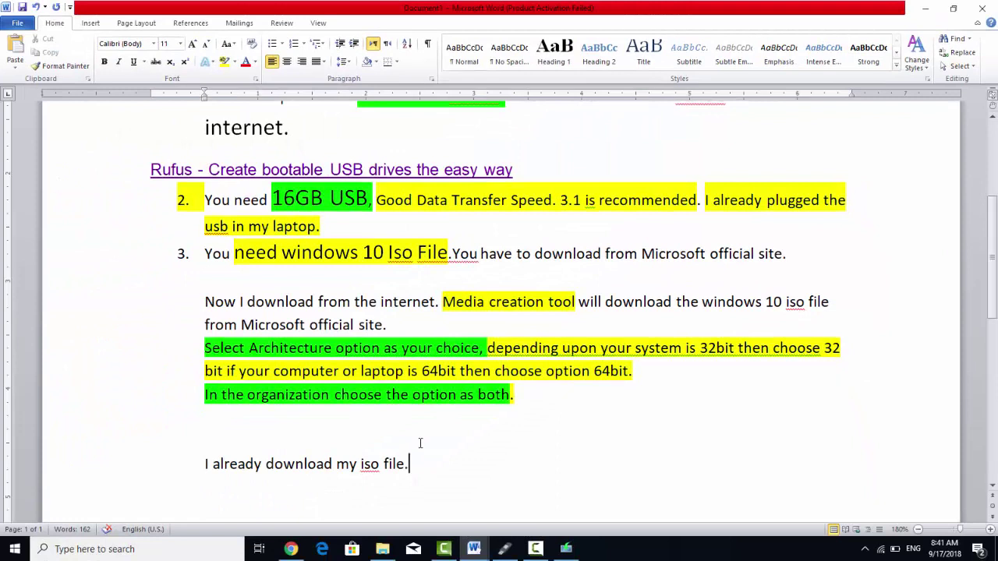
key(Return)
text(4. Now)
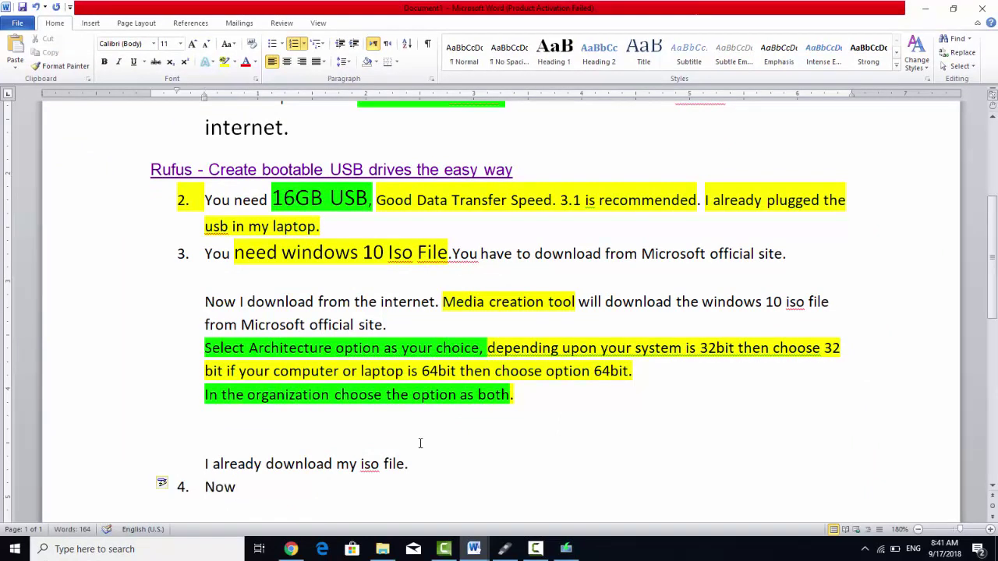
text( you press the st)
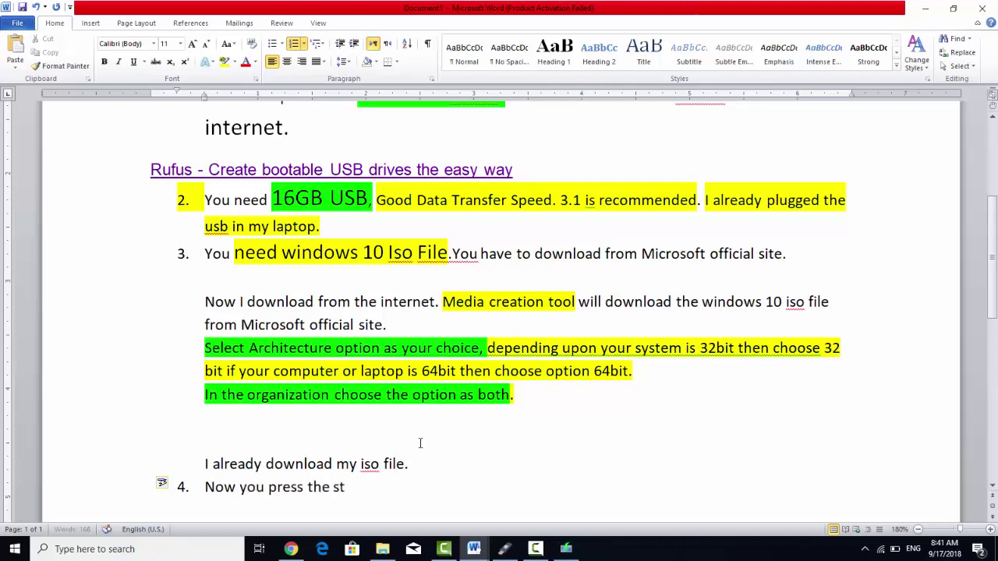
text(art button)
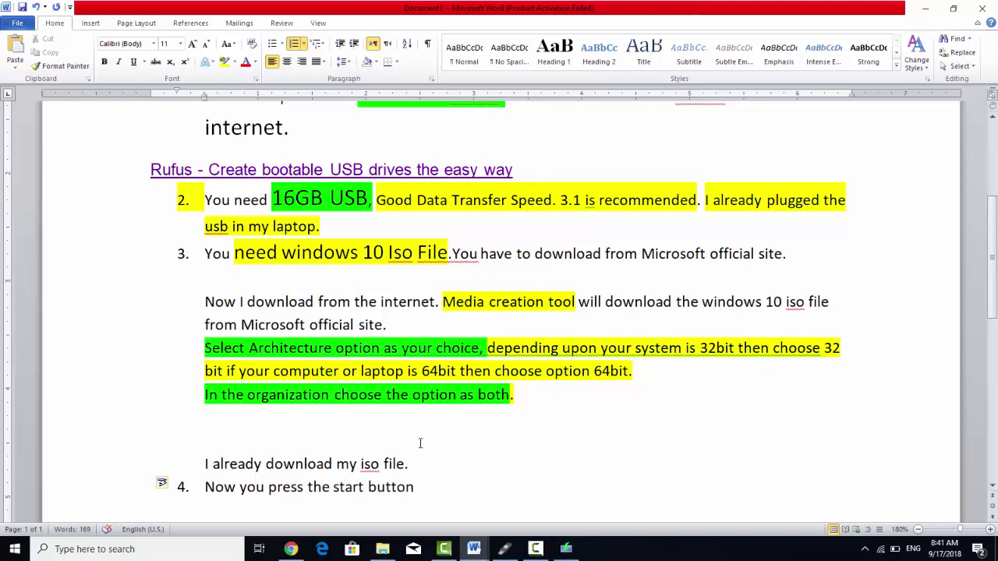
text( to make)
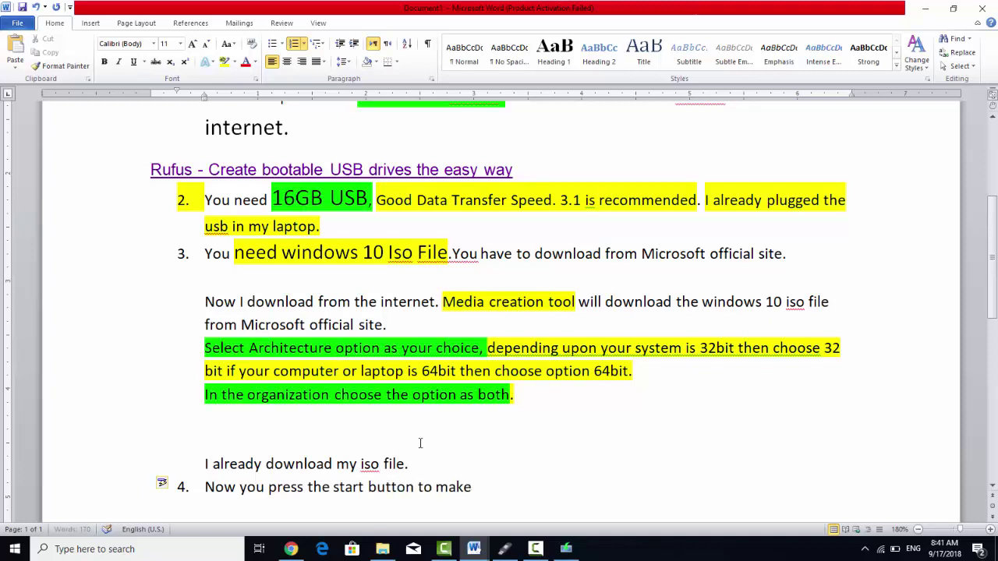
text( usb bootabl)
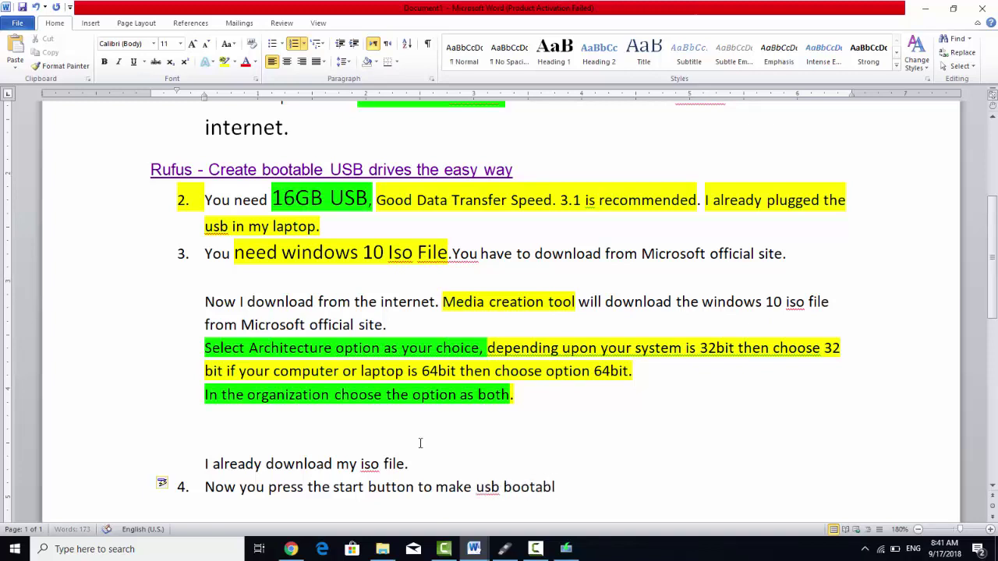
text(e windows )
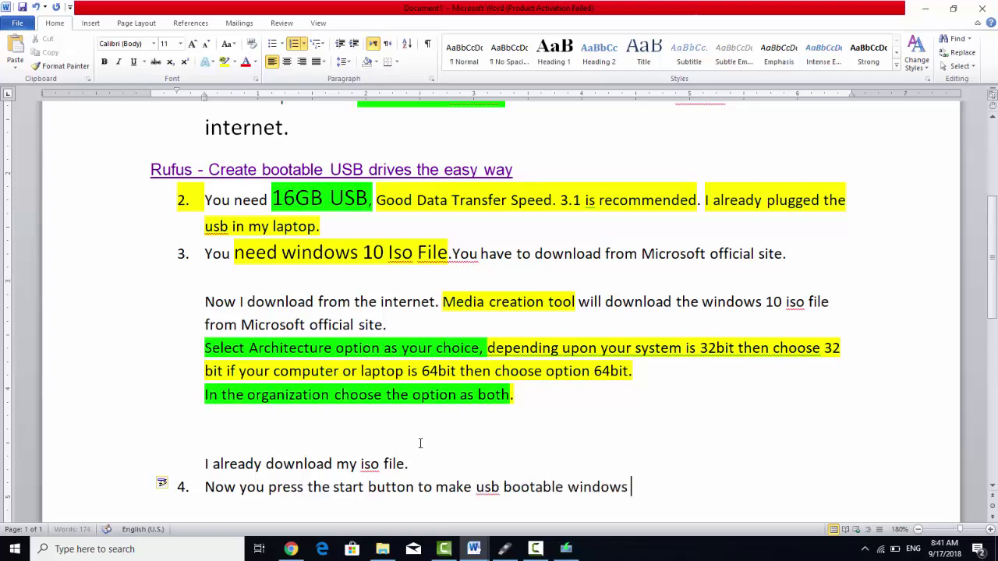
text(10 on usb.)
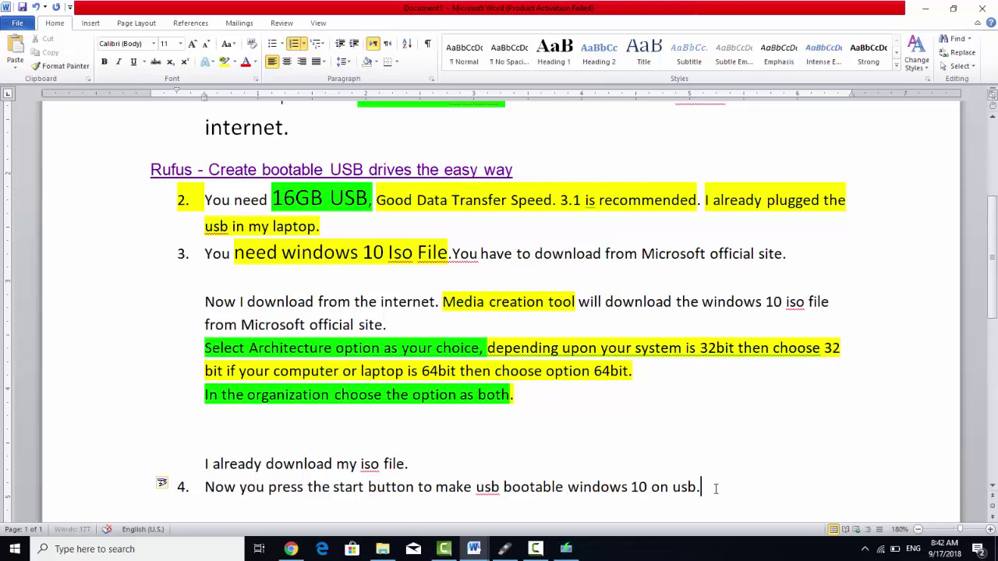
Step: Highlight list item 4 about pressing the start button in yellow and enlarge its text to 14 pt
drag(716, 487, 206, 488)
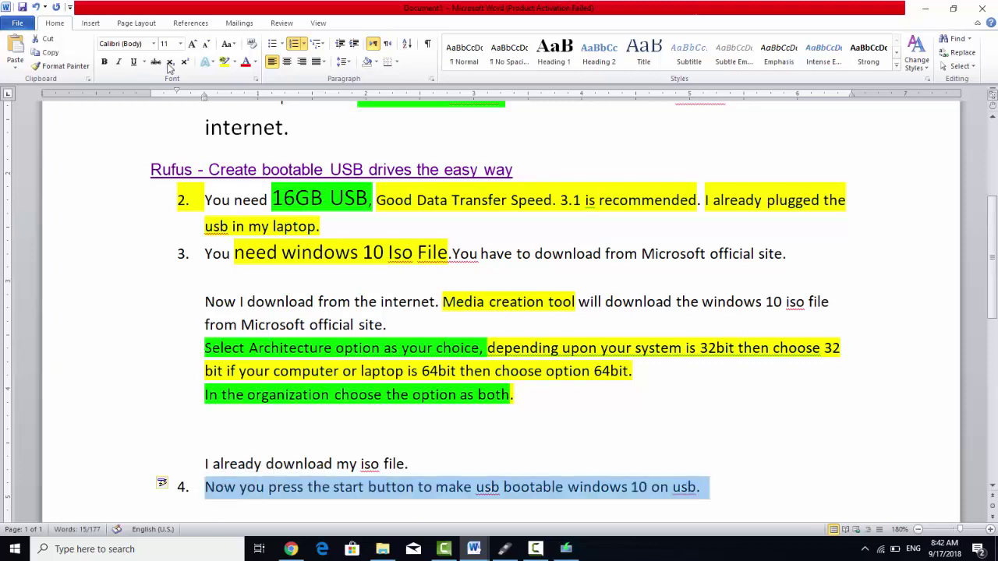
click(225, 62)
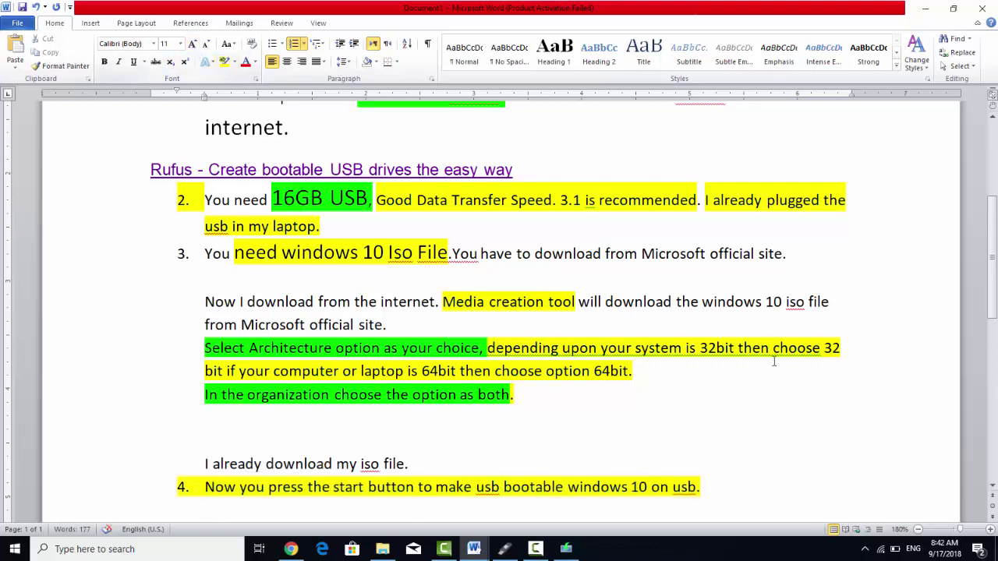
click(177, 483)
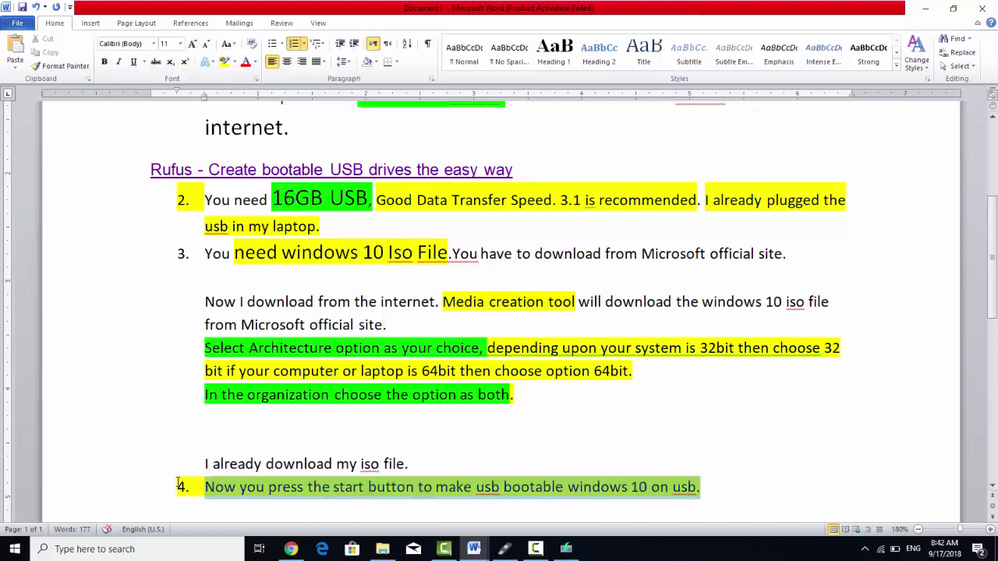
click(192, 43)
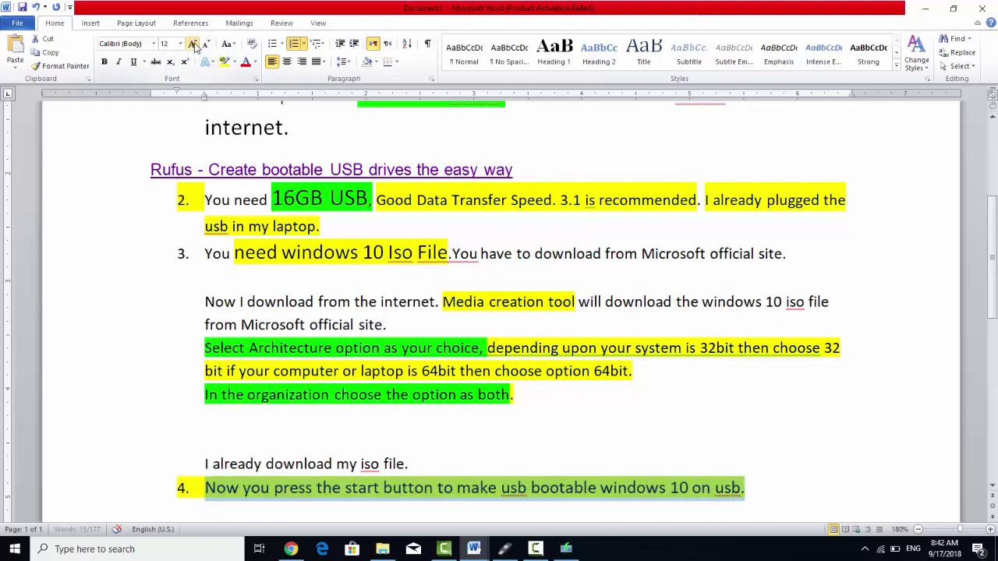
click(193, 43)
scroll(231, 136, down, 2)
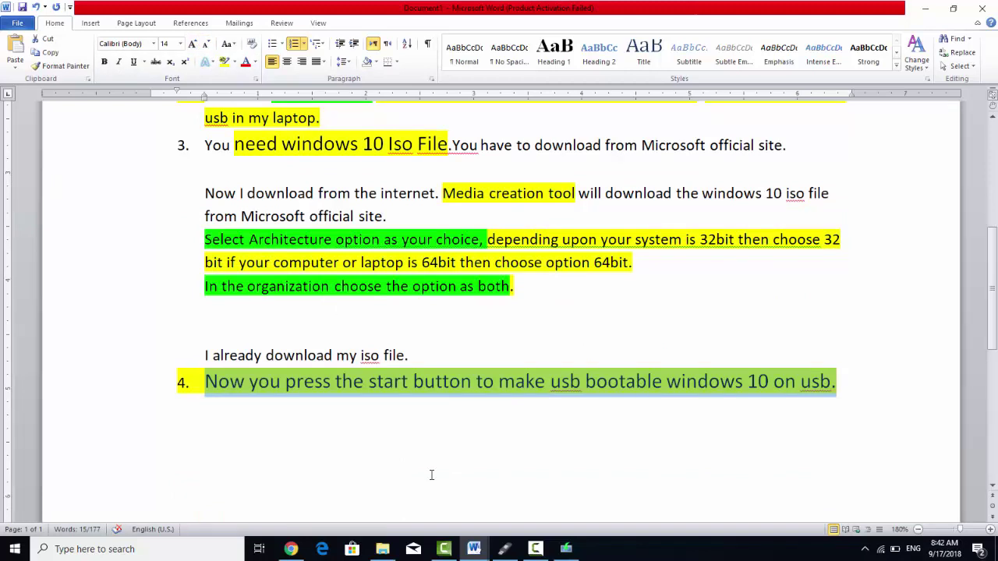
click(431, 474)
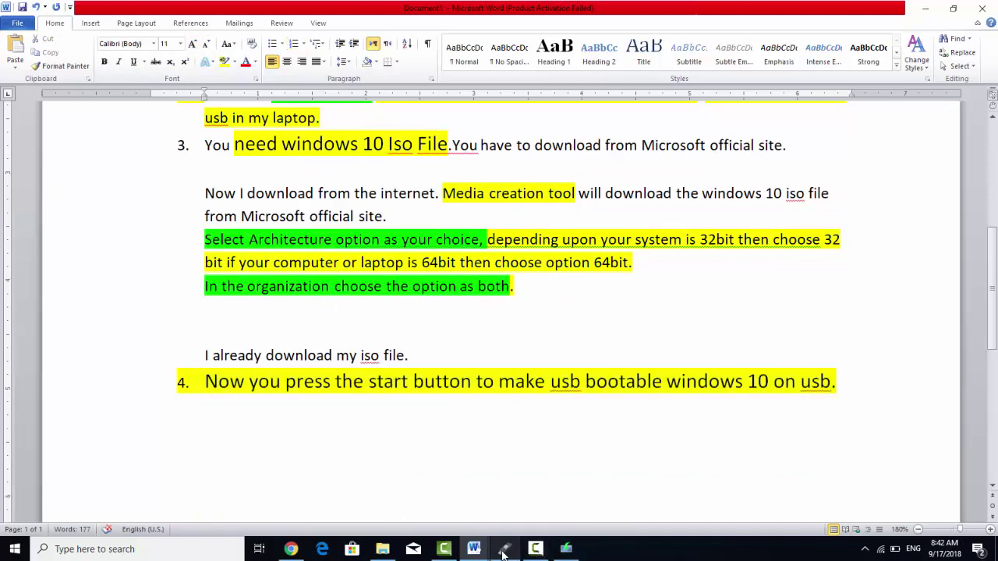
Step: Switch to Rufus and reload "windows 10 iso 32 & 64bit iso" from the Windows 10 folder as the boot selection
mouse_move(503, 553)
click(503, 491)
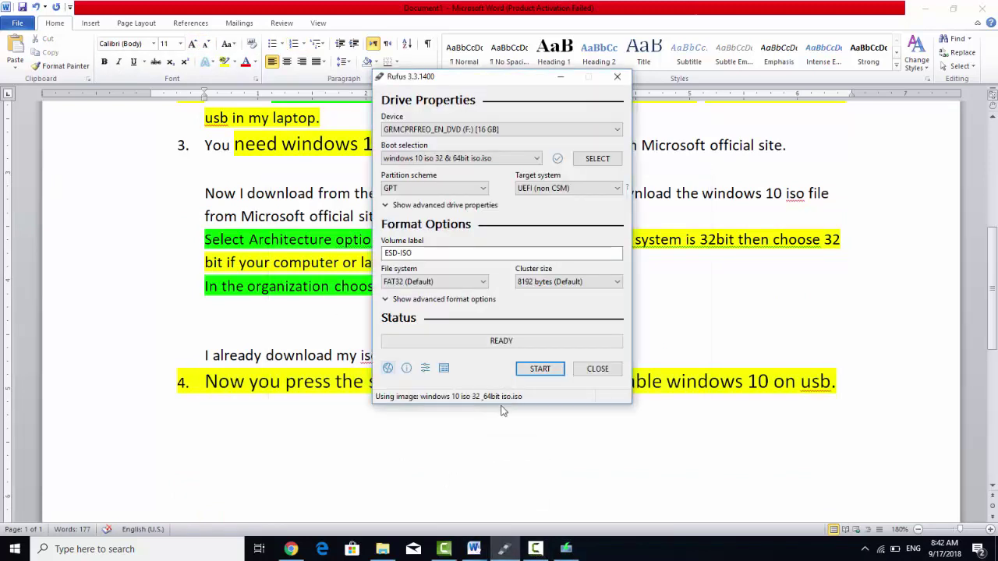
click(426, 159)
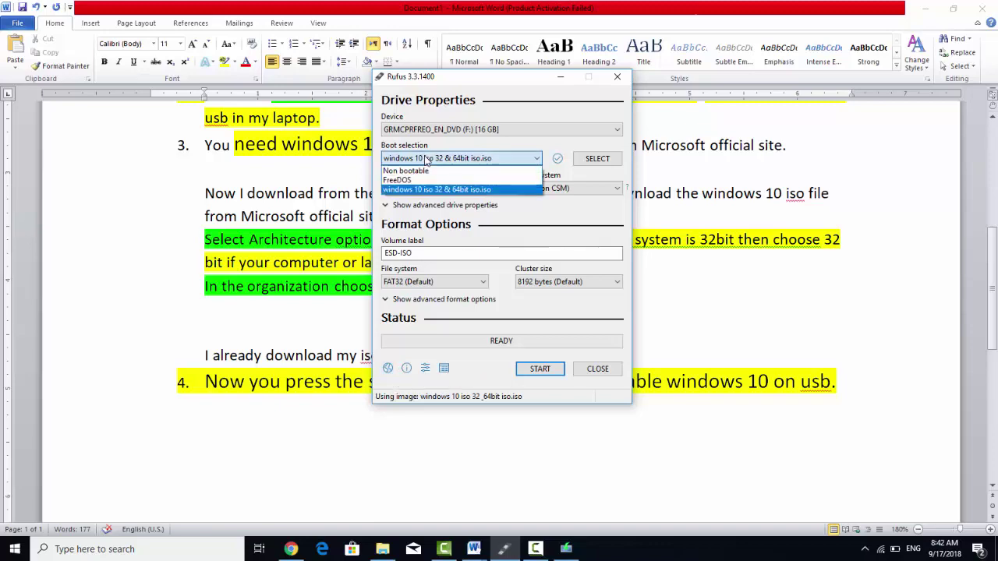
click(427, 159)
click(426, 159)
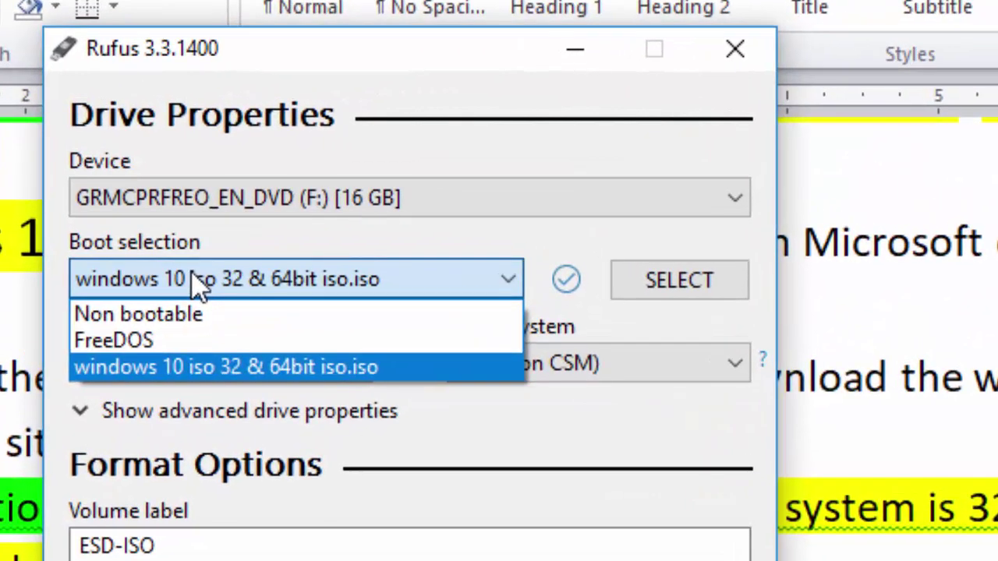
click(199, 287)
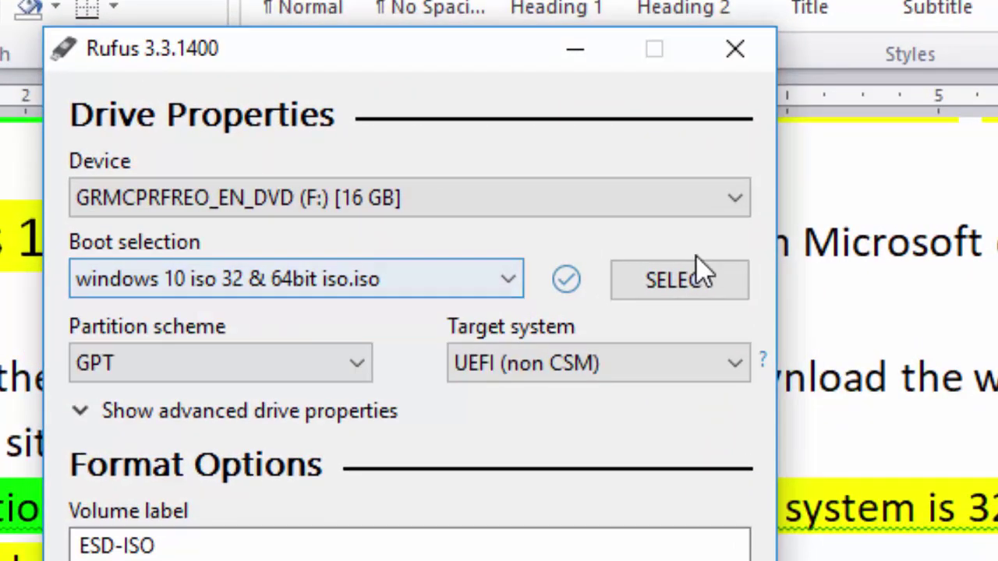
click(690, 292)
click(536, 321)
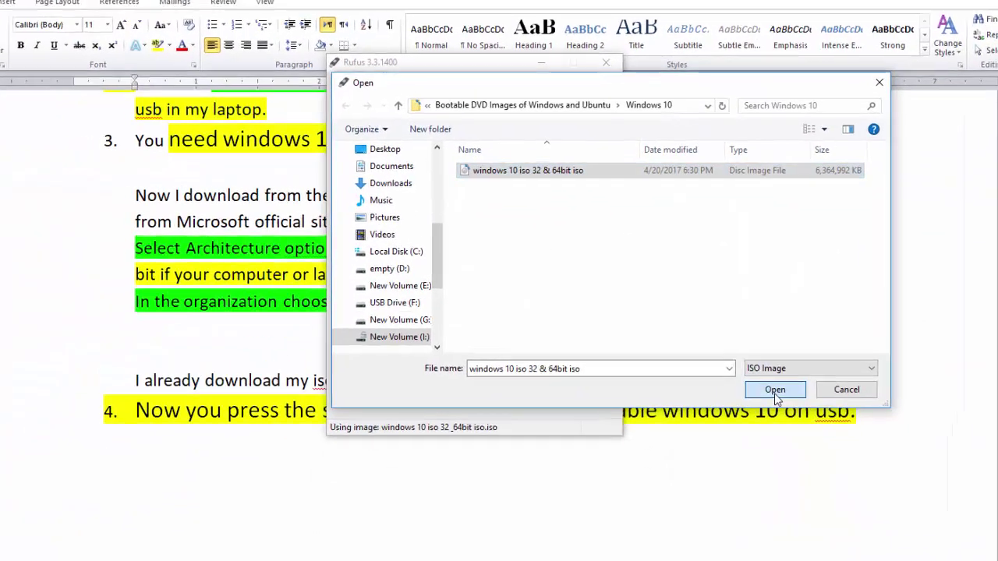
click(774, 390)
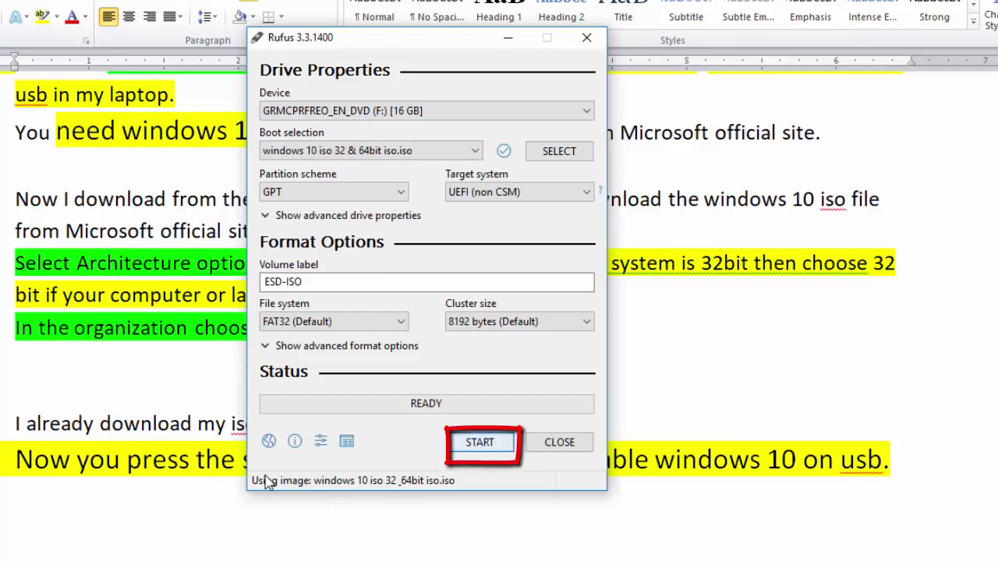
Step: Start writing the Windows 10 image to the 16 GB USB drive and accept erasing all its data
click(465, 456)
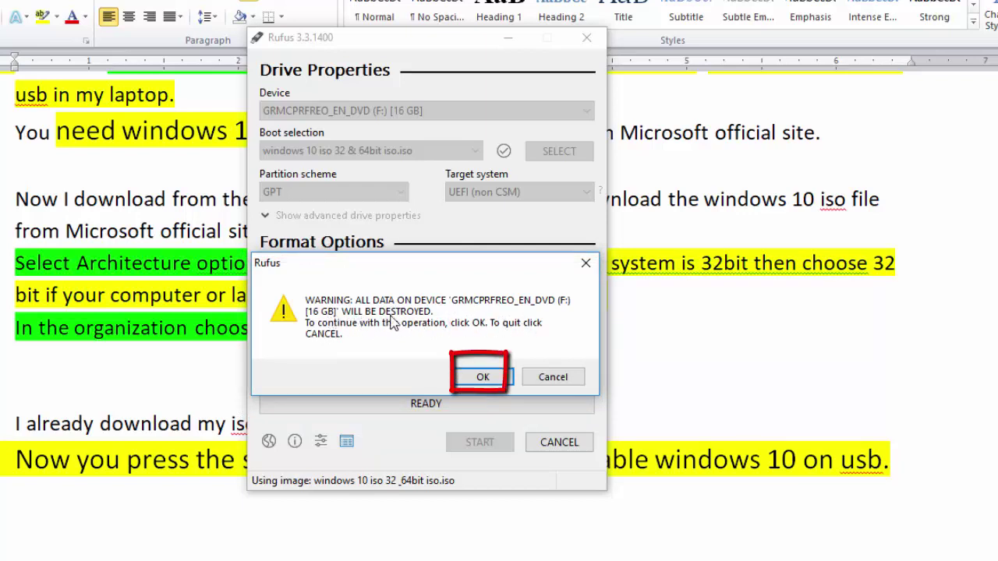
click(480, 376)
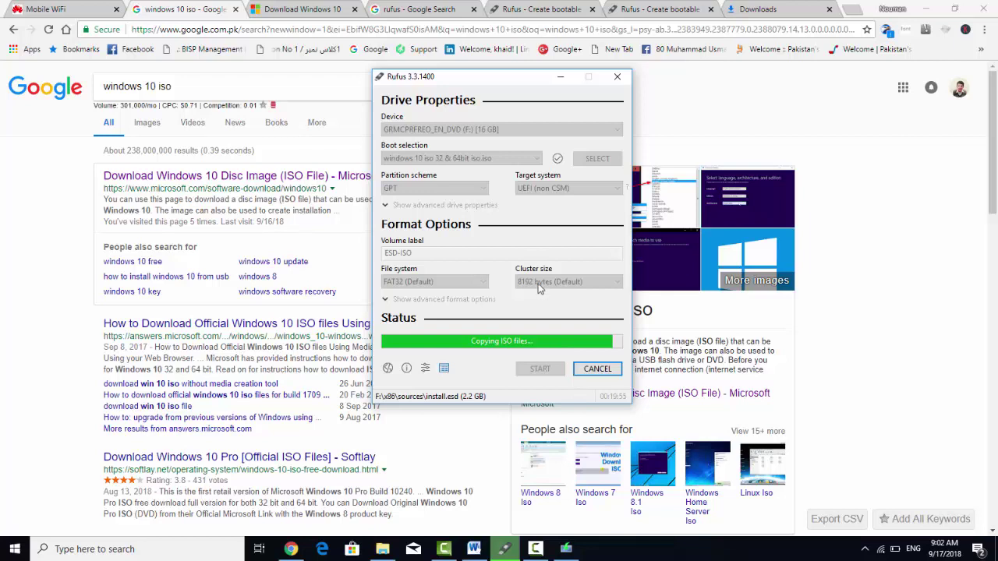
Step: Check the ISO copying progress between visits to the Rufus and Microsoft download pages, and close Rufus once it is ready
click(533, 7)
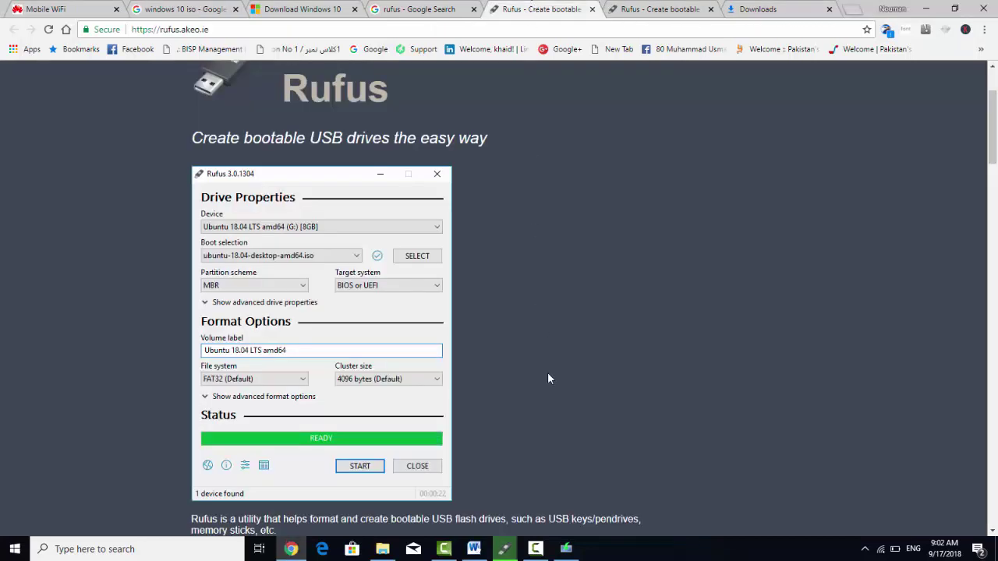
click(511, 549)
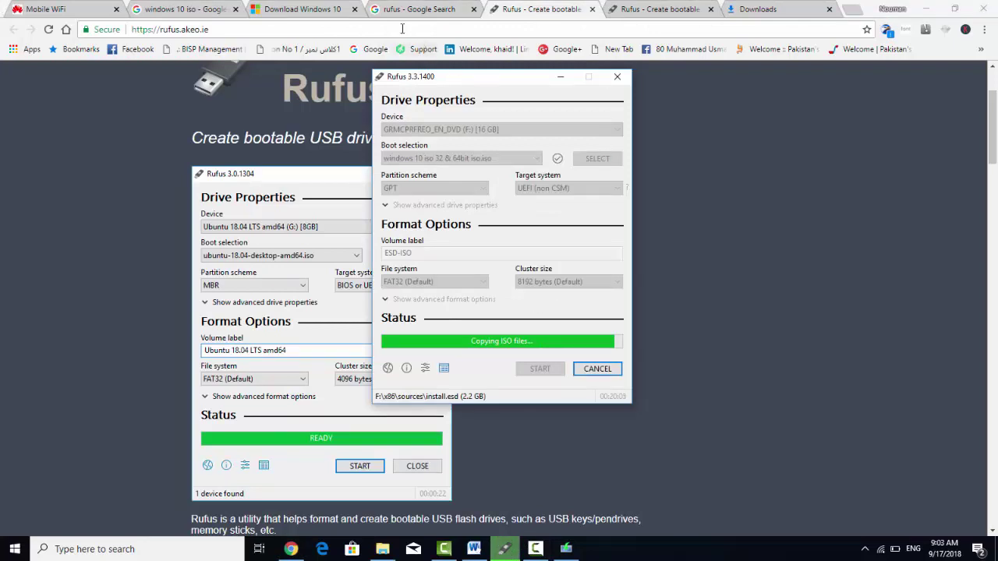
click(308, 9)
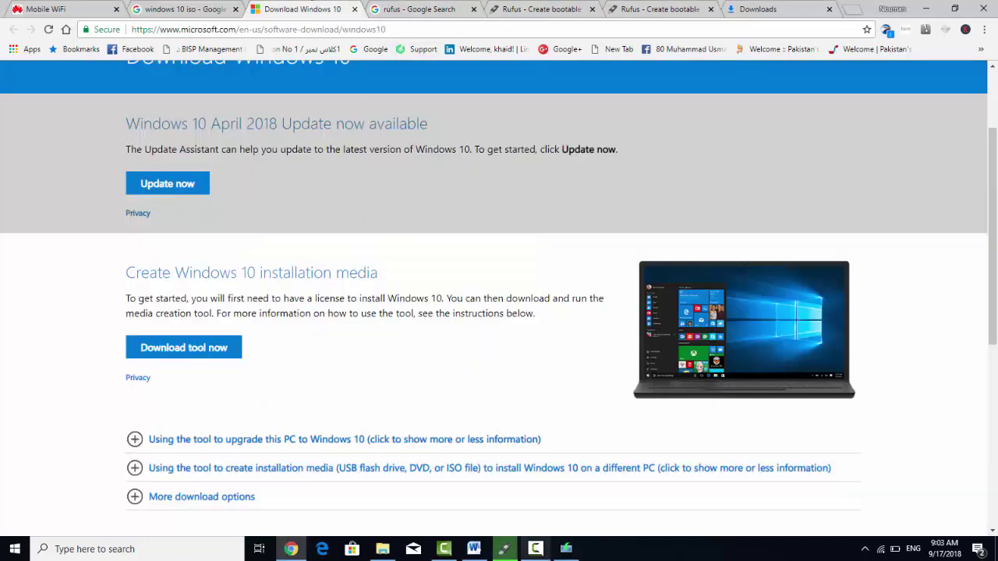
click(504, 549)
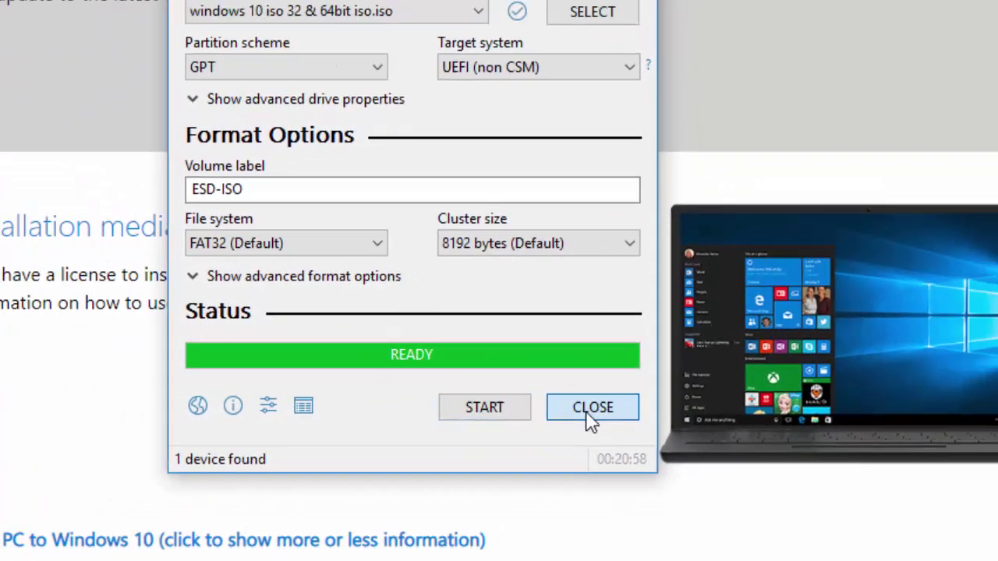
click(584, 428)
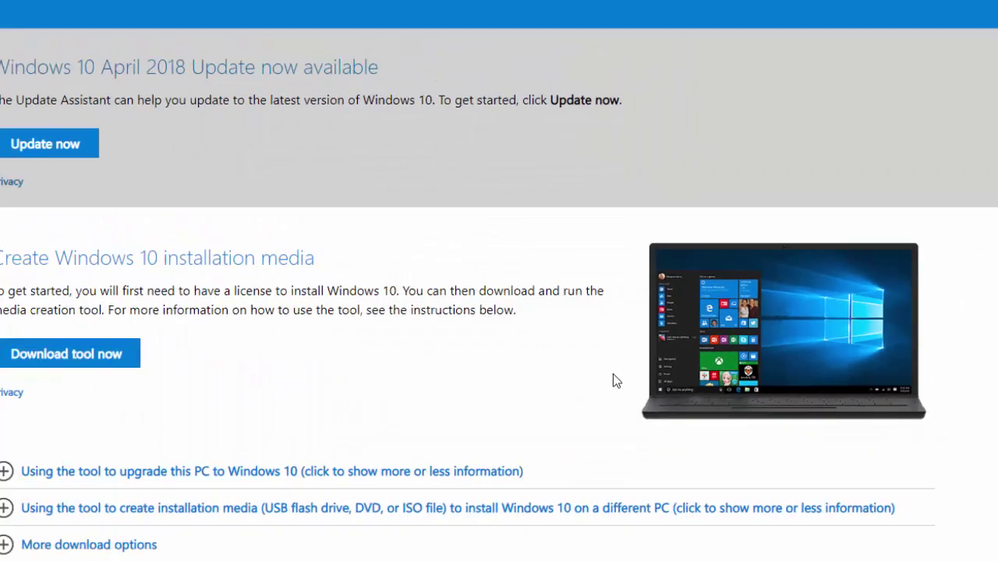
Step: Return to the Word document and add the closing line "We successfully make the bootable usb." below item 4
click(474, 549)
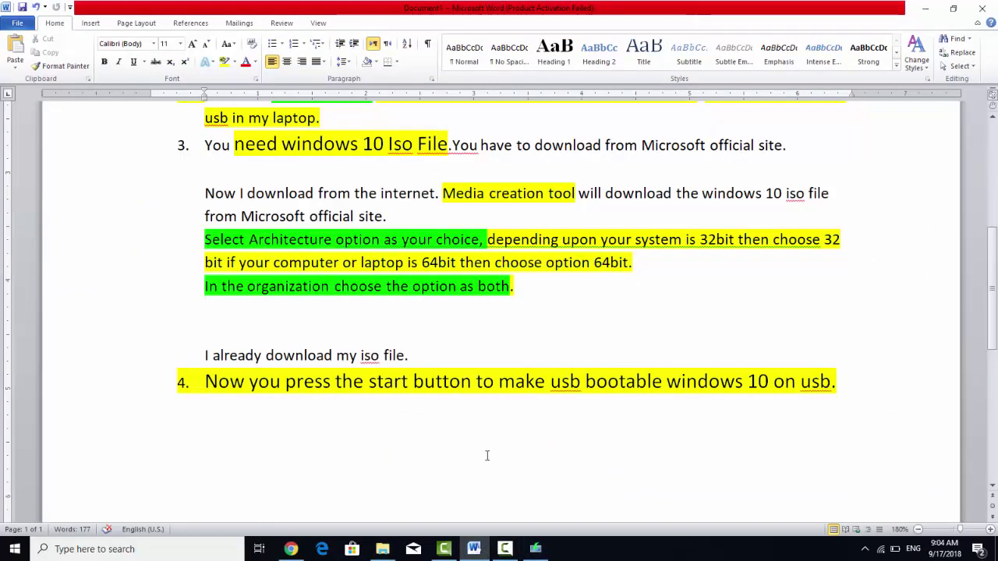
click(373, 454)
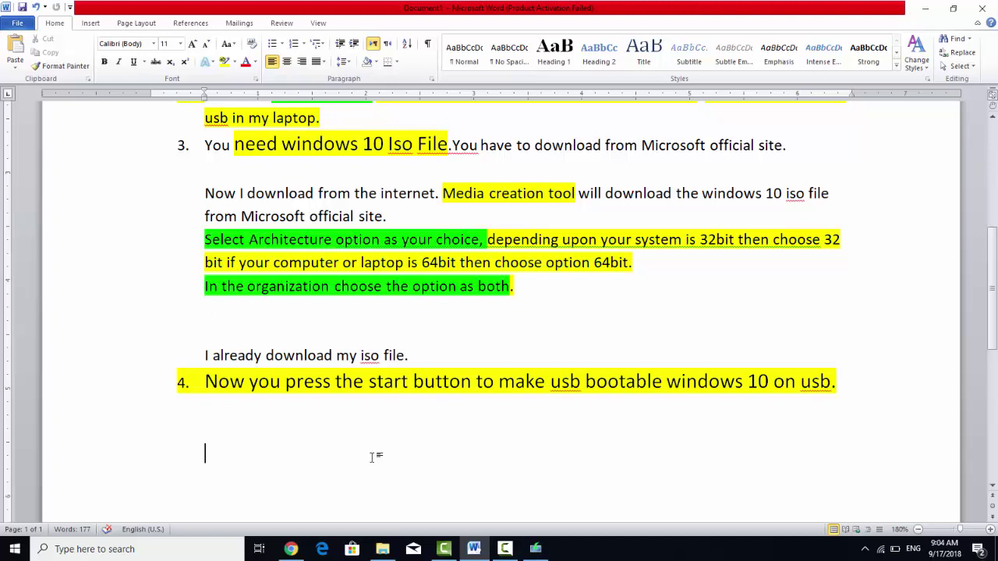
text(We successful)
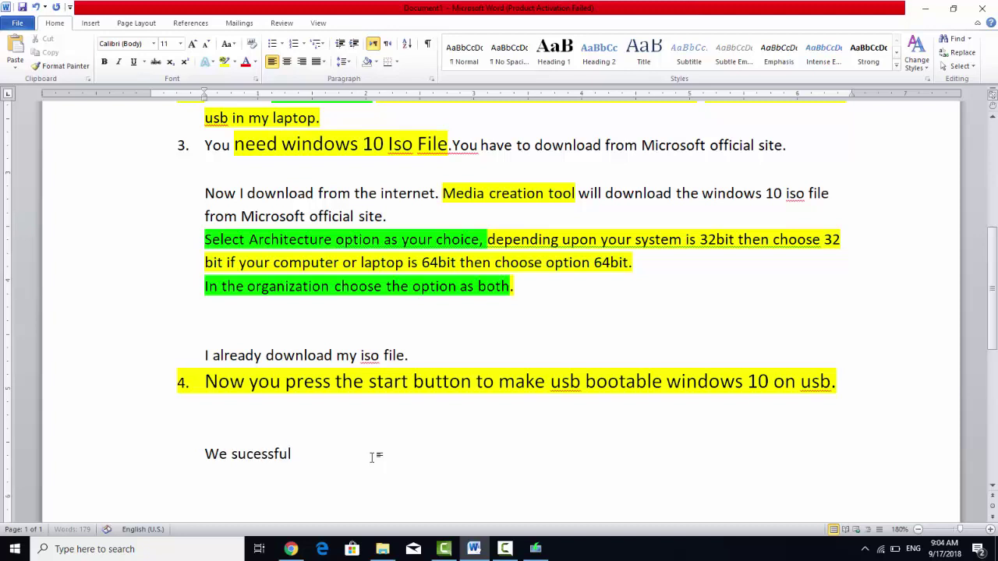
text(ly mak)
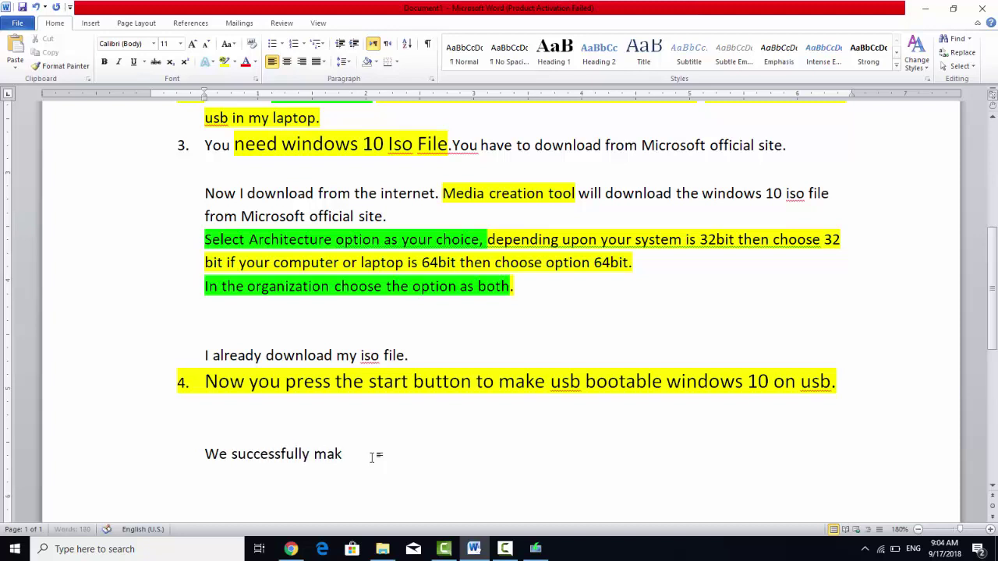
text(e the b)
text(oot)
key(BackSpace)
text(otable usb.)
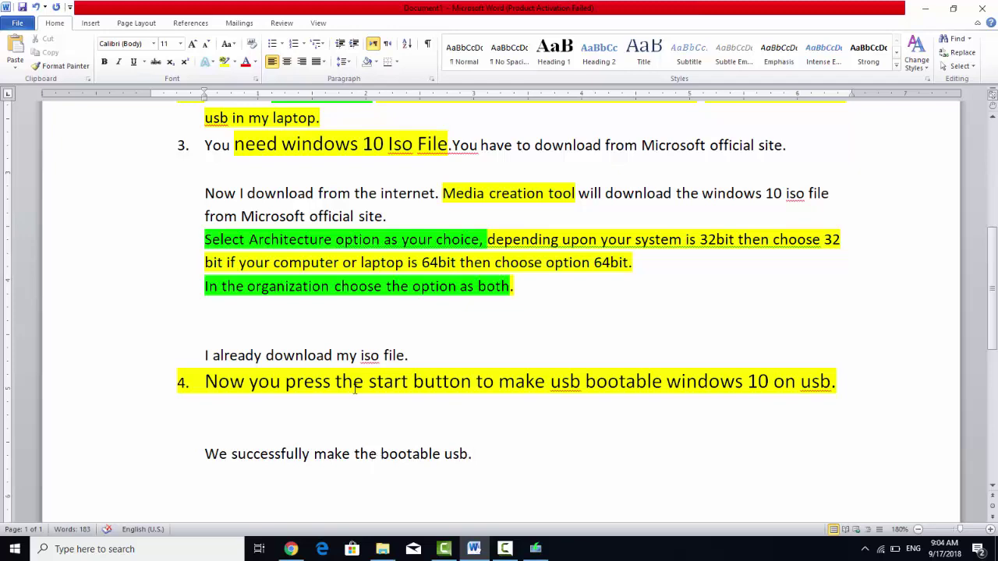
Step: Review the document's title and list items 1 to 3 on Rufus, the 16GB USB and the Windows 10 ISO file
scroll(386, 224, up, 3)
scroll(390, 225, up, 2)
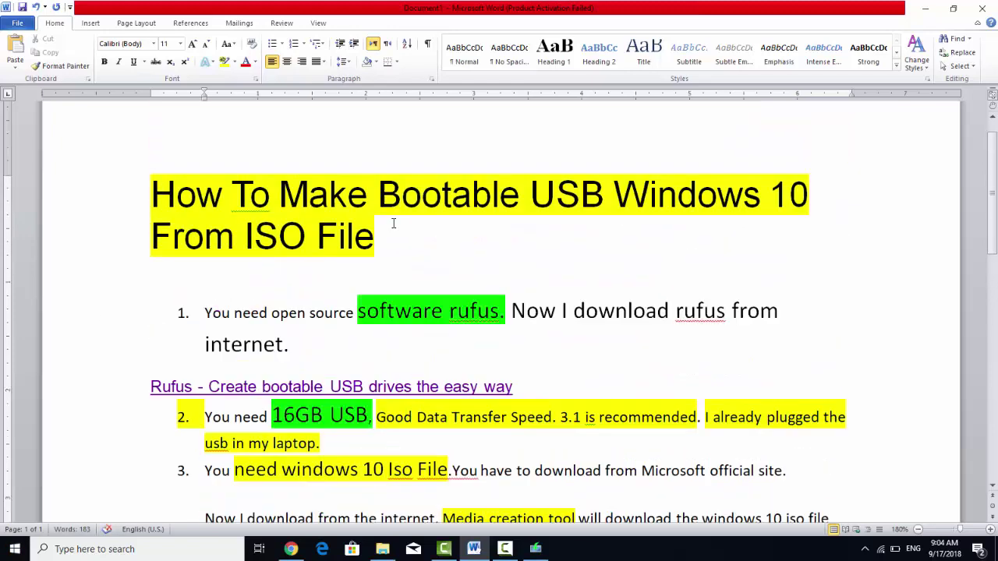
scroll(394, 224, down, 6)
scroll(366, 312, up, 5)
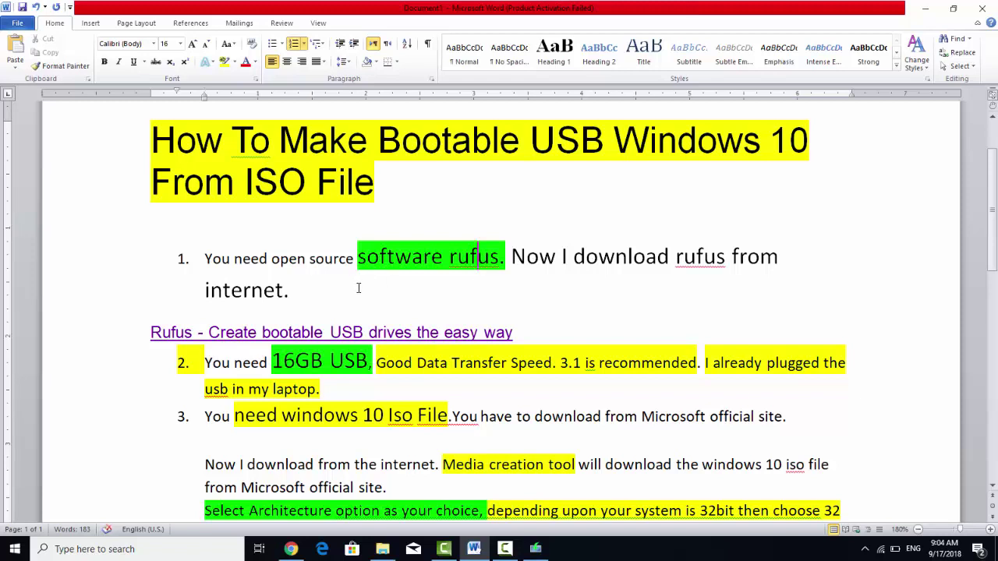
drag(356, 289, 127, 258)
click(247, 345)
drag(516, 335, 898, 358)
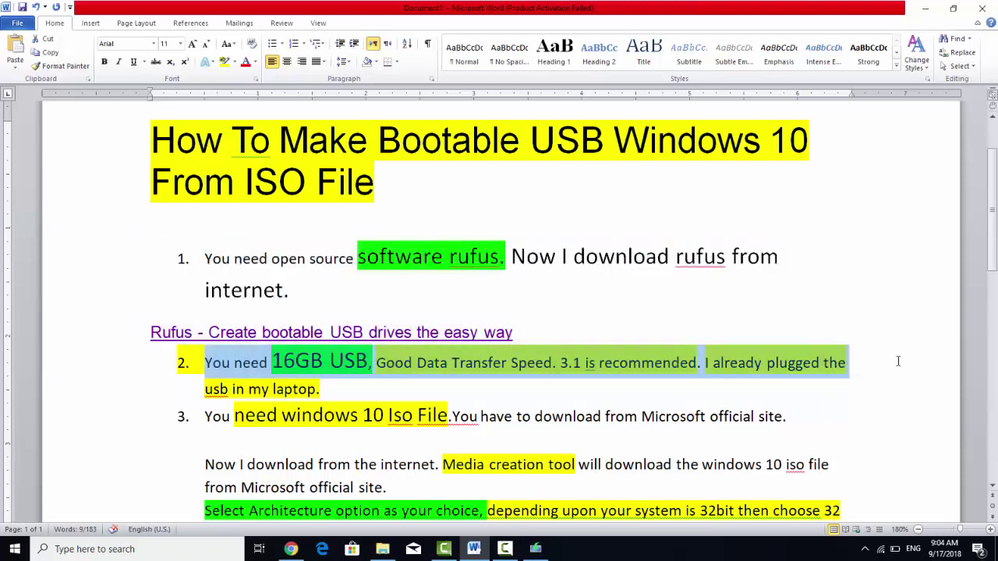
drag(155, 419, 816, 416)
scroll(576, 403, down, 1)
scroll(577, 403, down, 1)
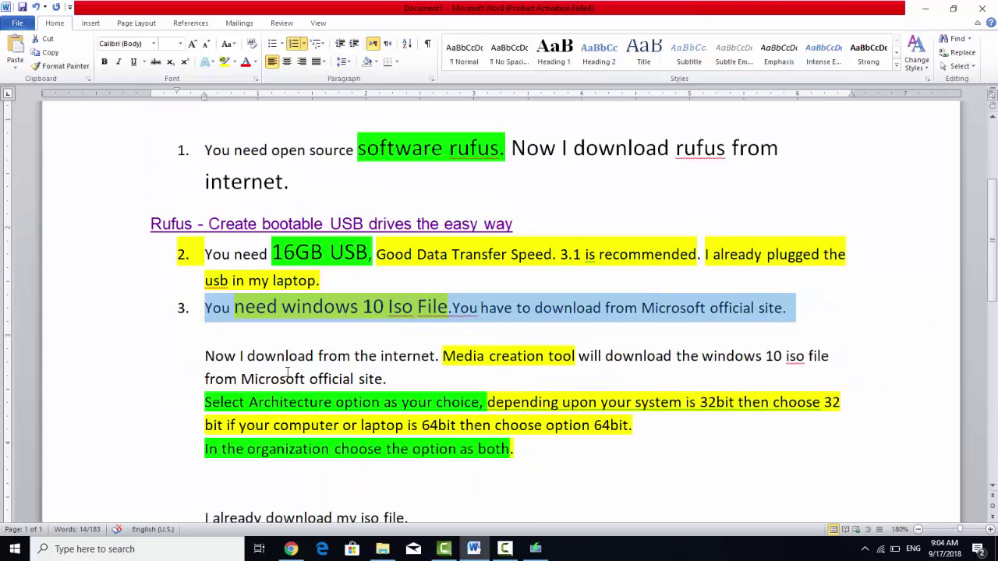
Step: Review the media creation tool, architecture and ISO notes, item 4 and the closing line of the document
drag(202, 355, 385, 391)
click(392, 389)
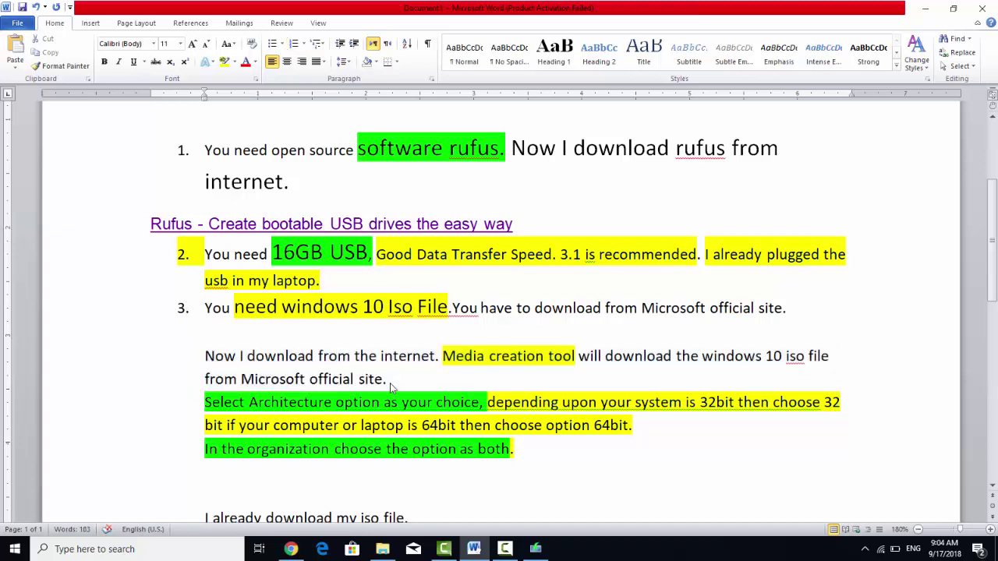
drag(222, 403, 774, 425)
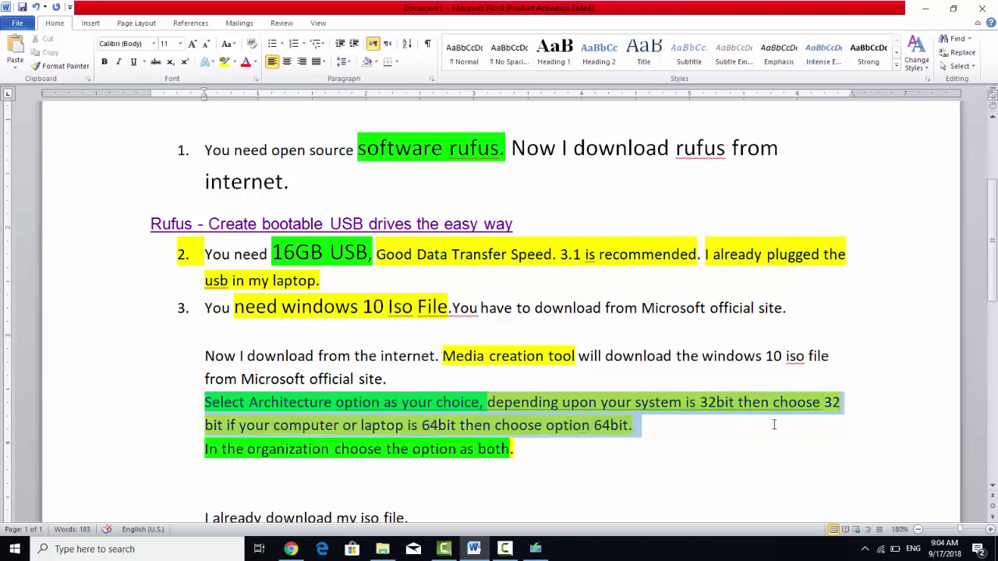
click(570, 476)
drag(514, 449, 248, 450)
scroll(348, 402, down, 3)
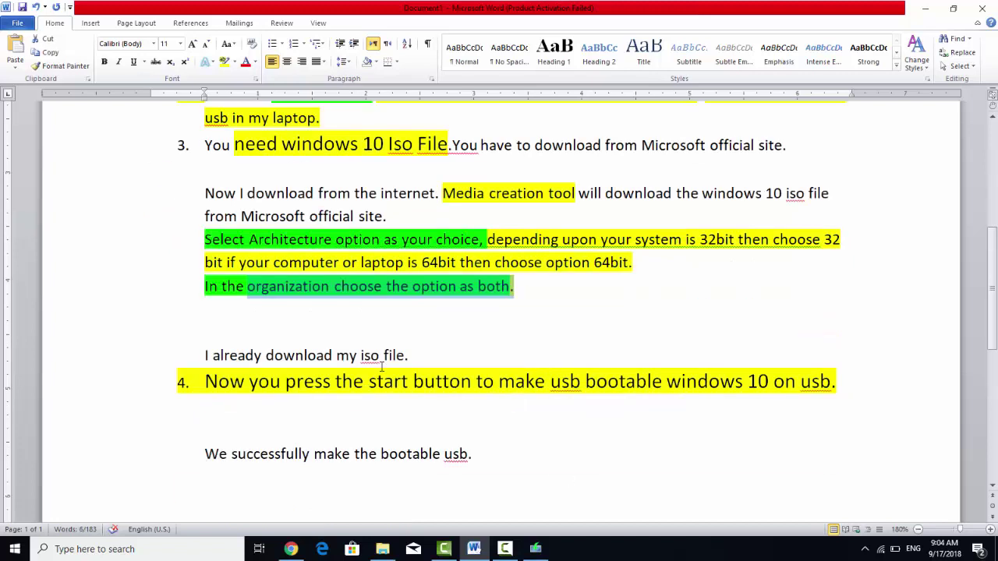
drag(415, 355, 204, 355)
click(281, 408)
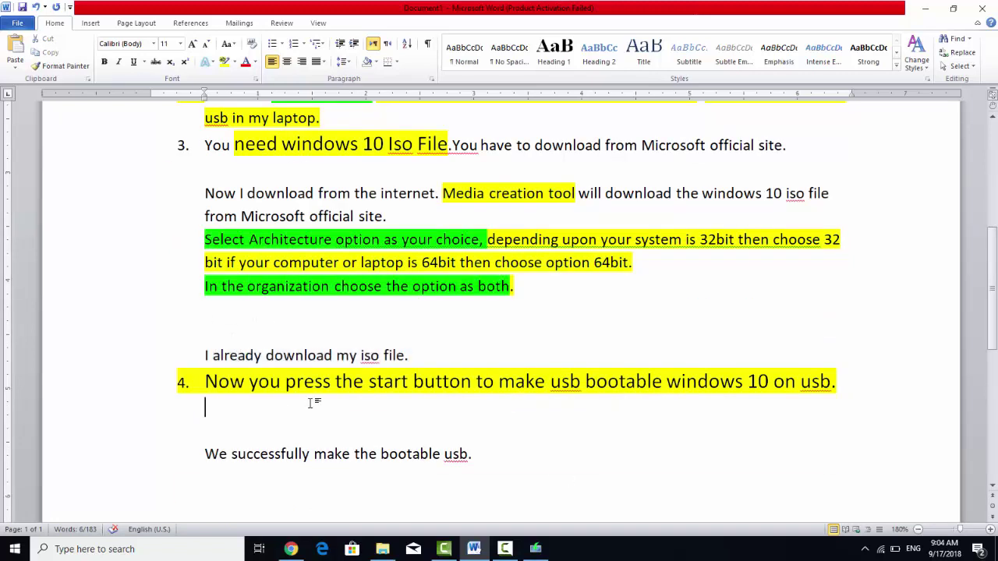
click(499, 456)
shift+click(232, 454)
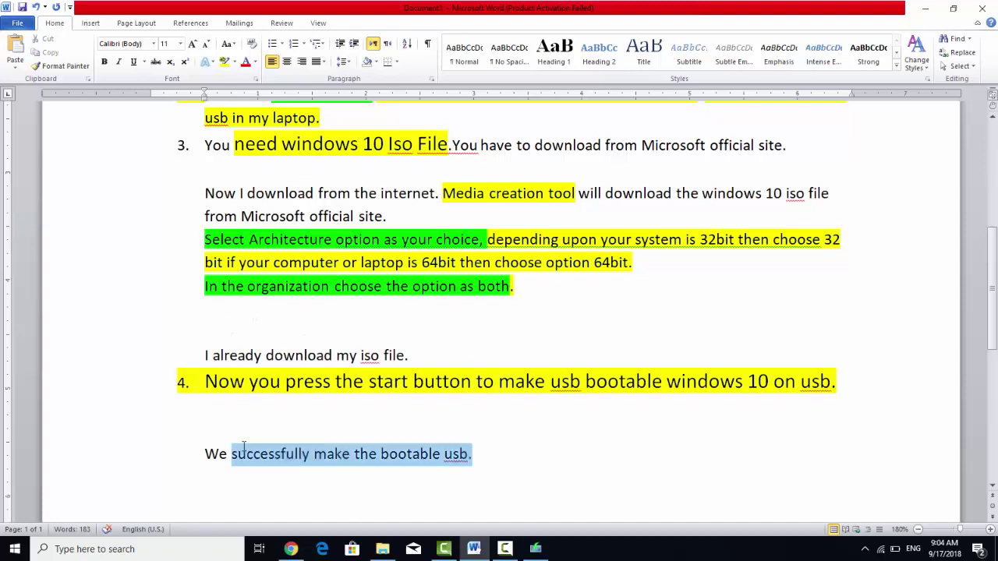
Step: Check the download progress in the Windows 10 Setup window and return to the Word document
click(536, 550)
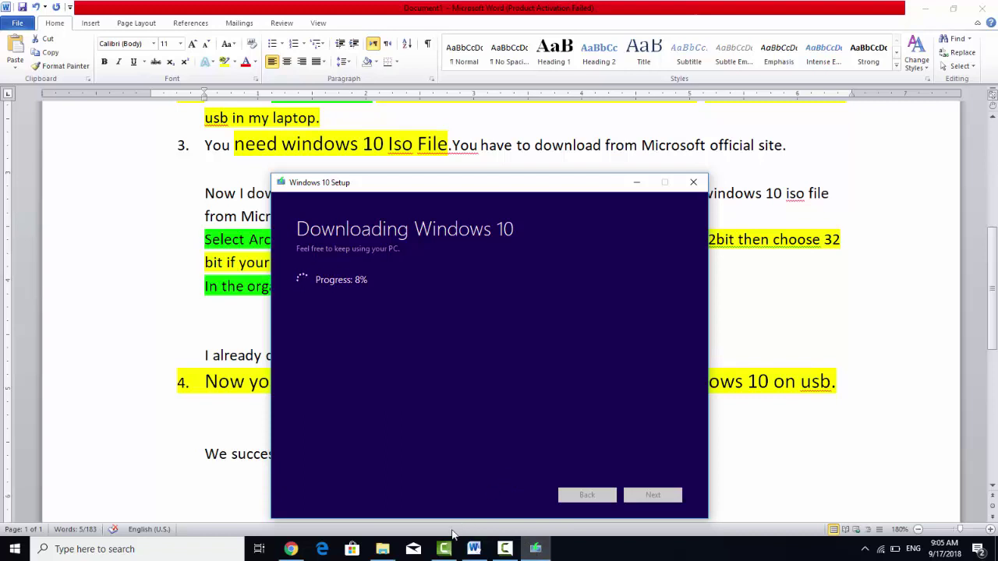
click(249, 418)
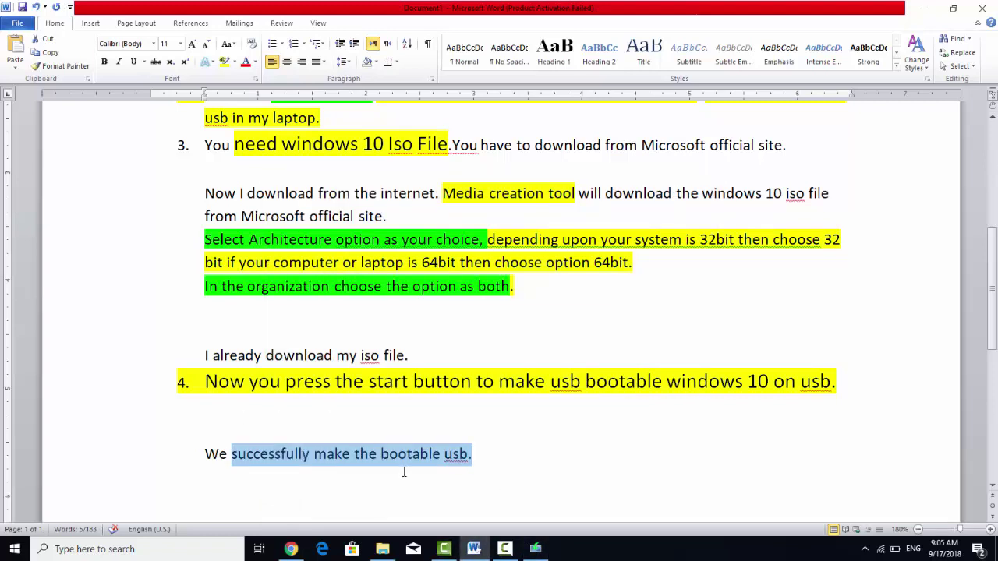
Step: Make the closing line "We successfully make the bootable usb." bold
click(498, 454)
click(53, 458)
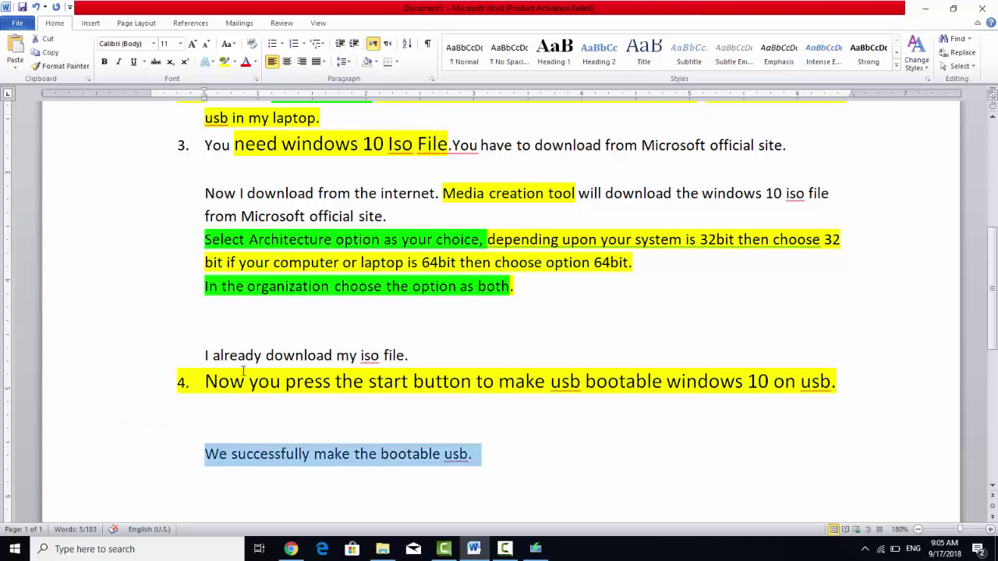
click(104, 65)
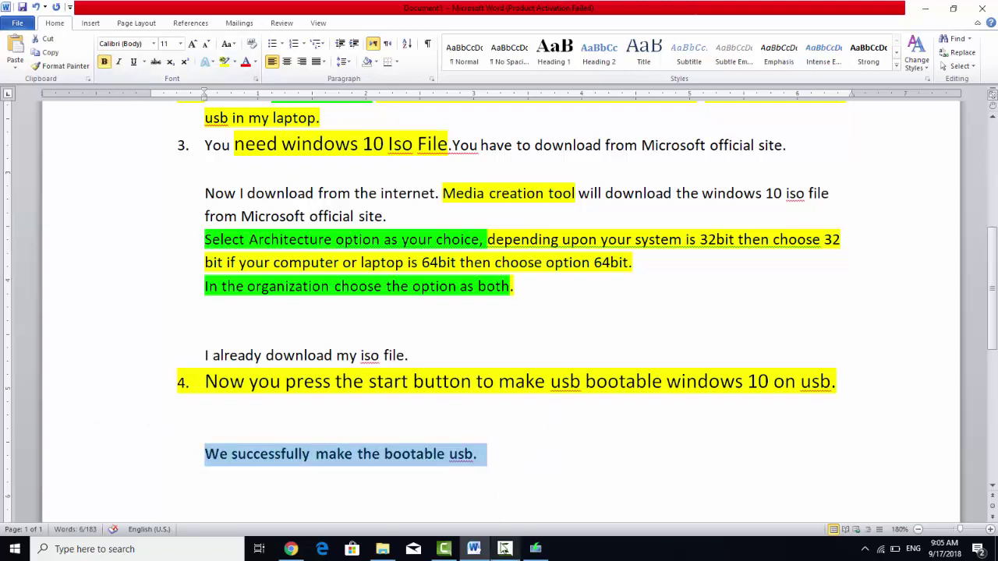
click(505, 549)
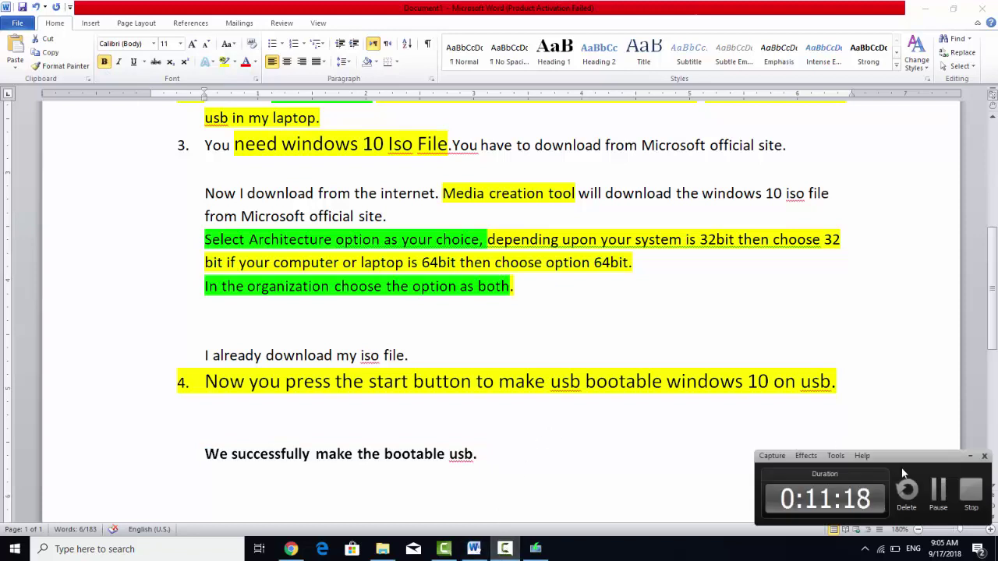
click(968, 455)
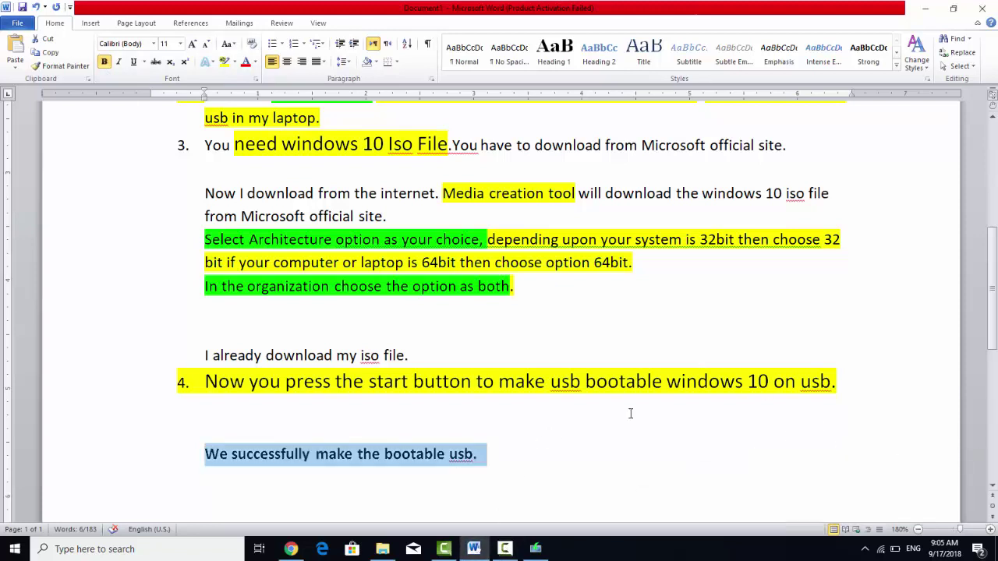
Step: Add the line "Hit like and subscribe and share and comment." below the bold closing line and select it
click(398, 491)
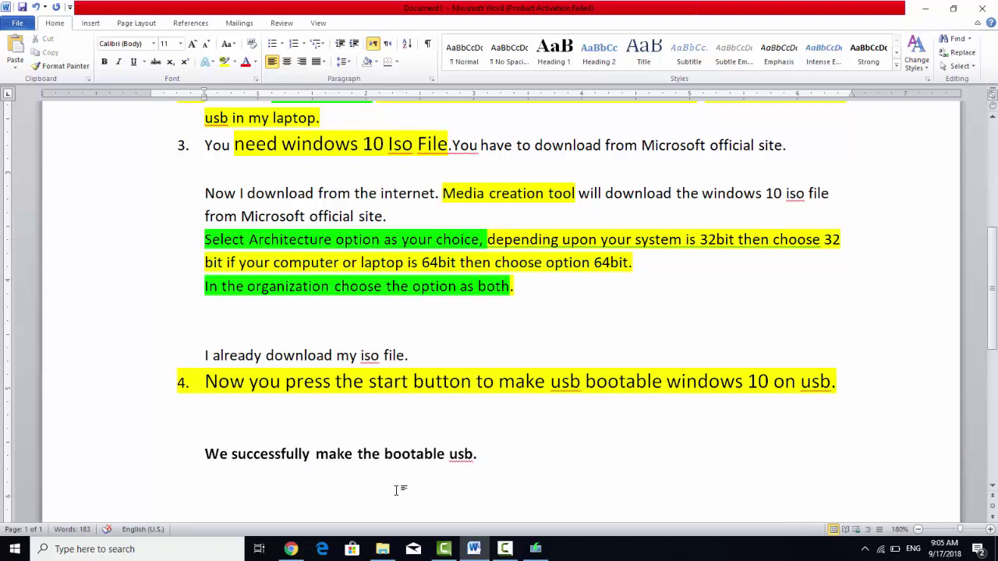
text(Hit like an)
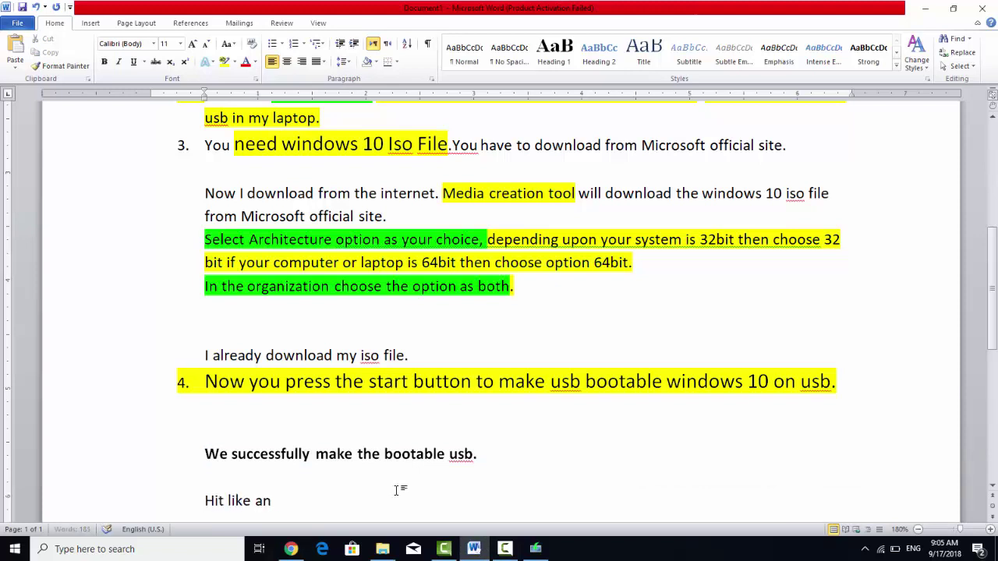
text(d subscribe )
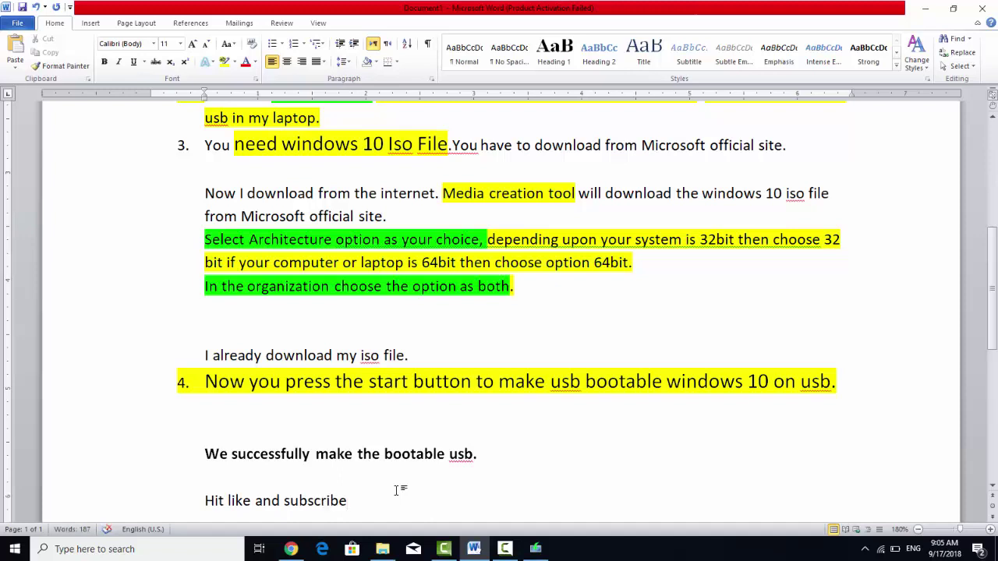
text(and shar)
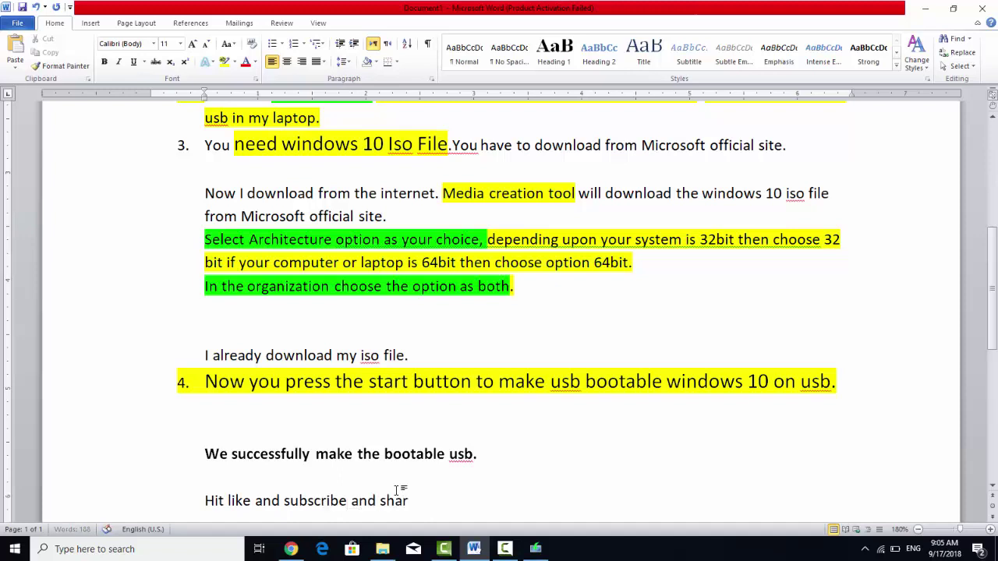
text(e and comment.)
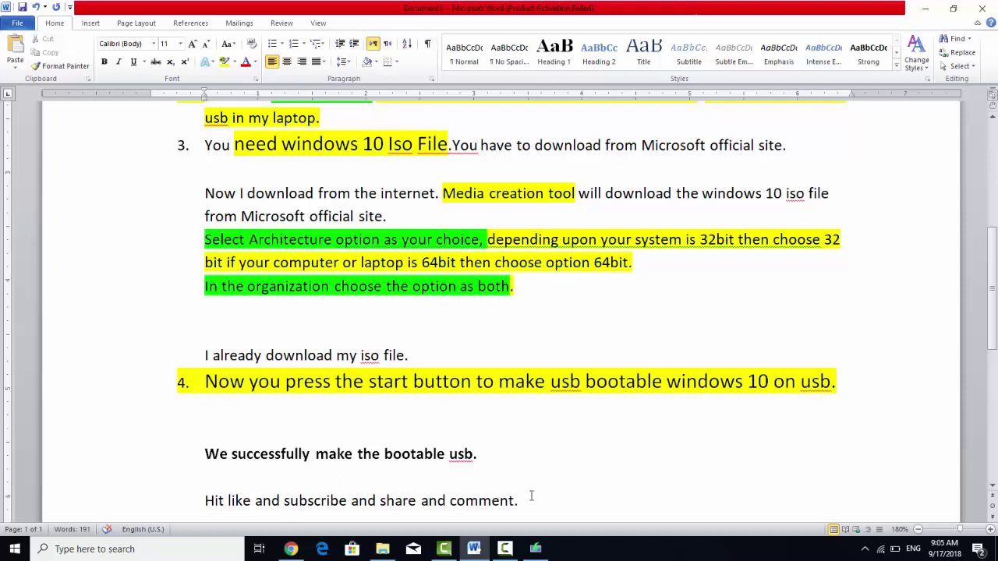
drag(530, 494, 32, 492)
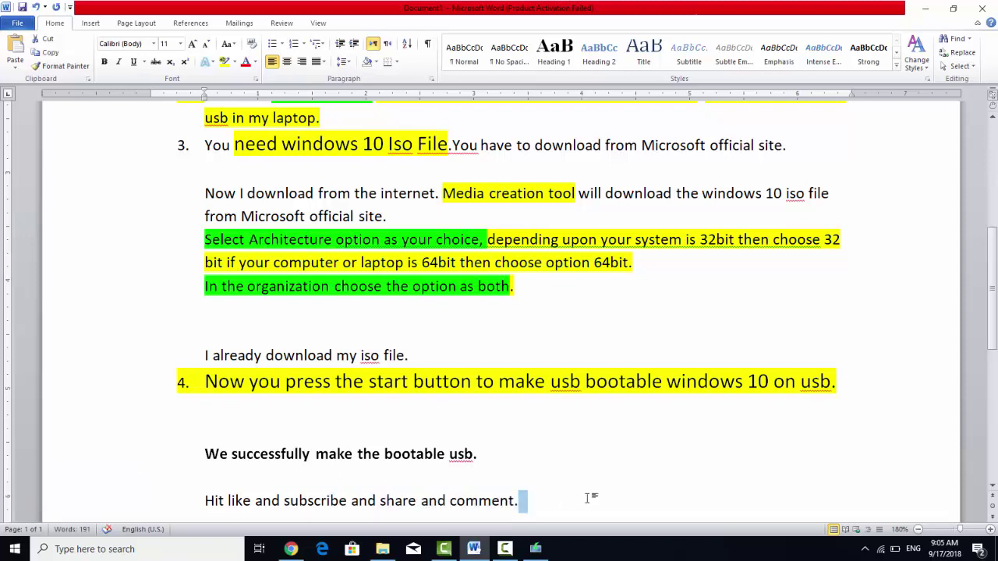